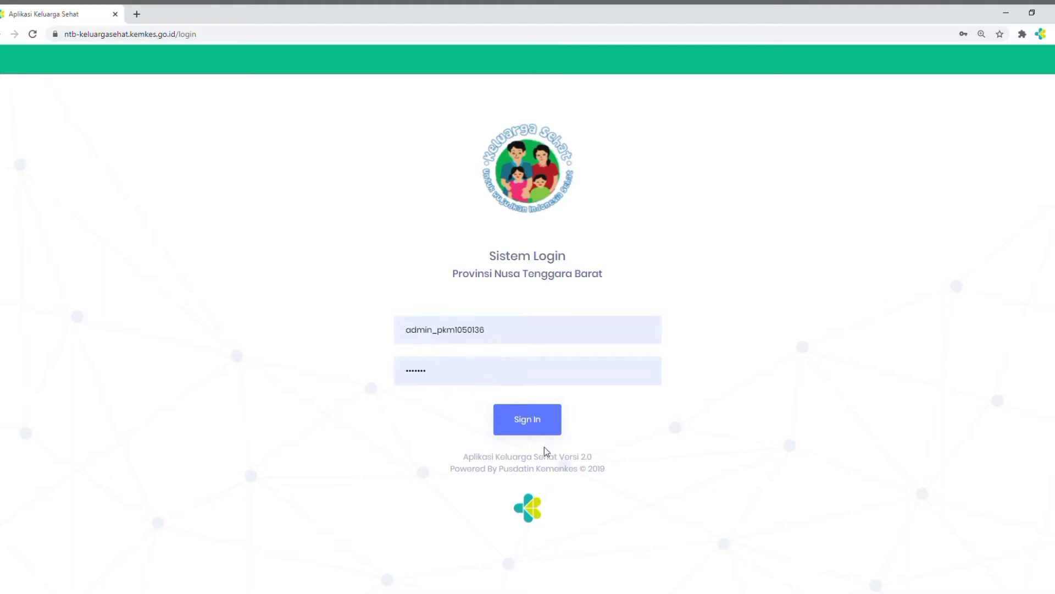
Sign in with the prefilled administrator credentials and open the User Management page under Pengaturan
click(526, 426)
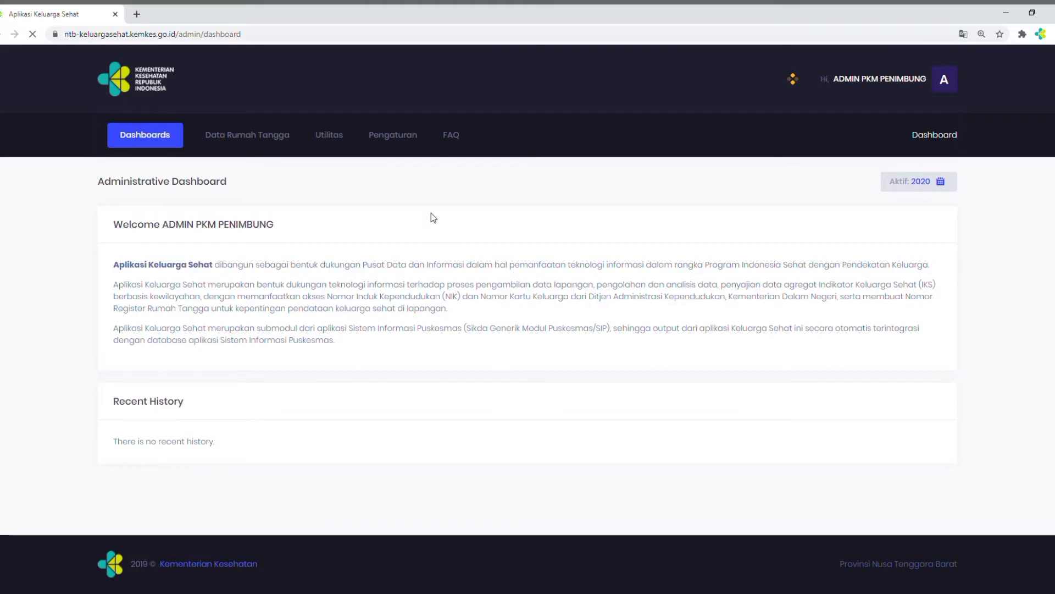
click(146, 145)
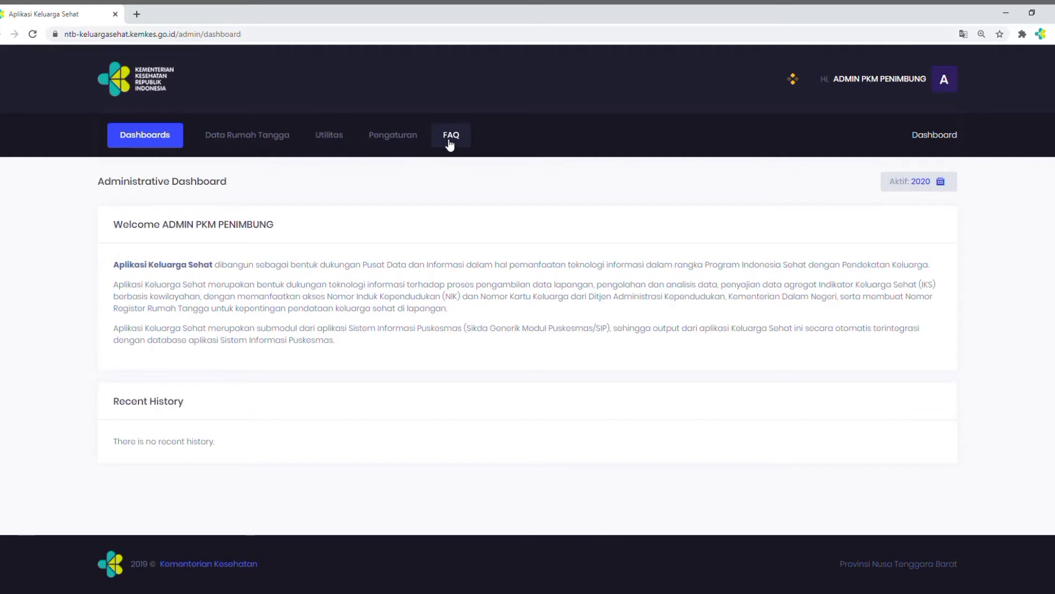
click(395, 139)
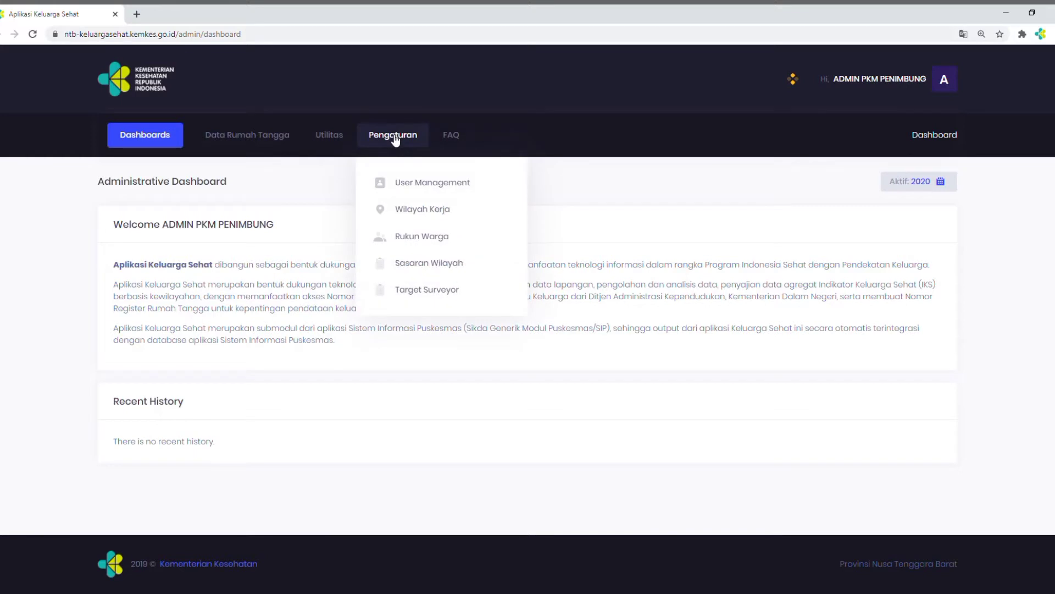
click(413, 187)
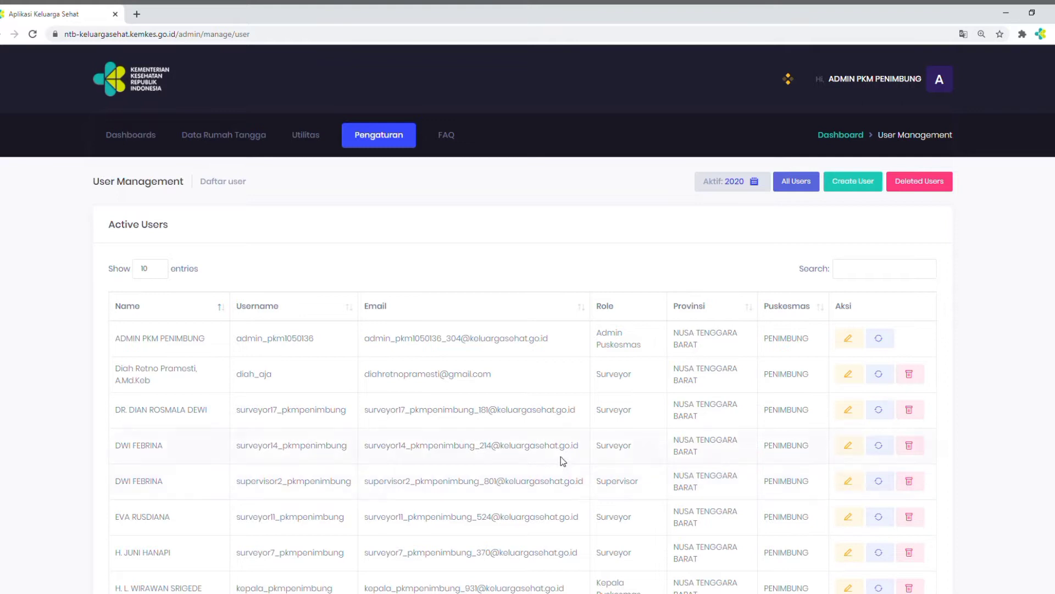
Review the Active Users list, including its usernames, roles and available actions
scroll(528, 319, down, 4)
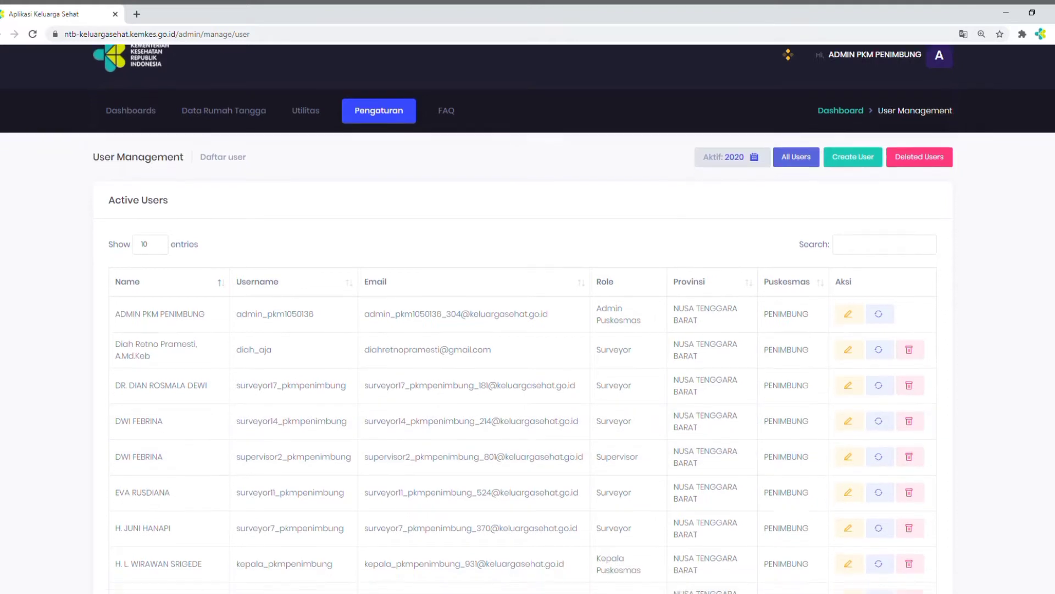
scroll(528, 319, up, 2)
scroll(527, 318, down, 1)
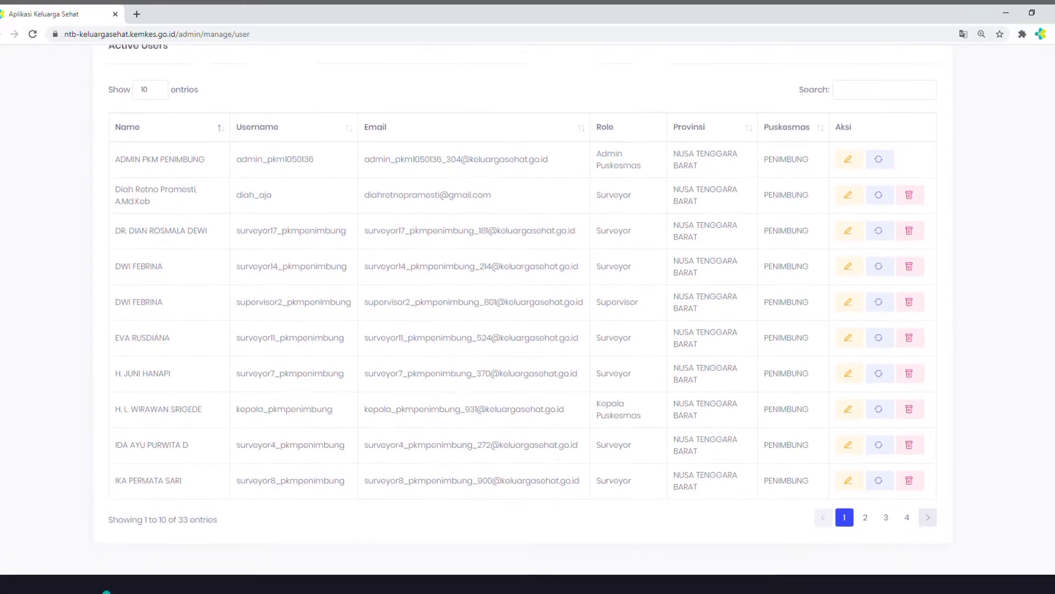
scroll(528, 319, up, 3)
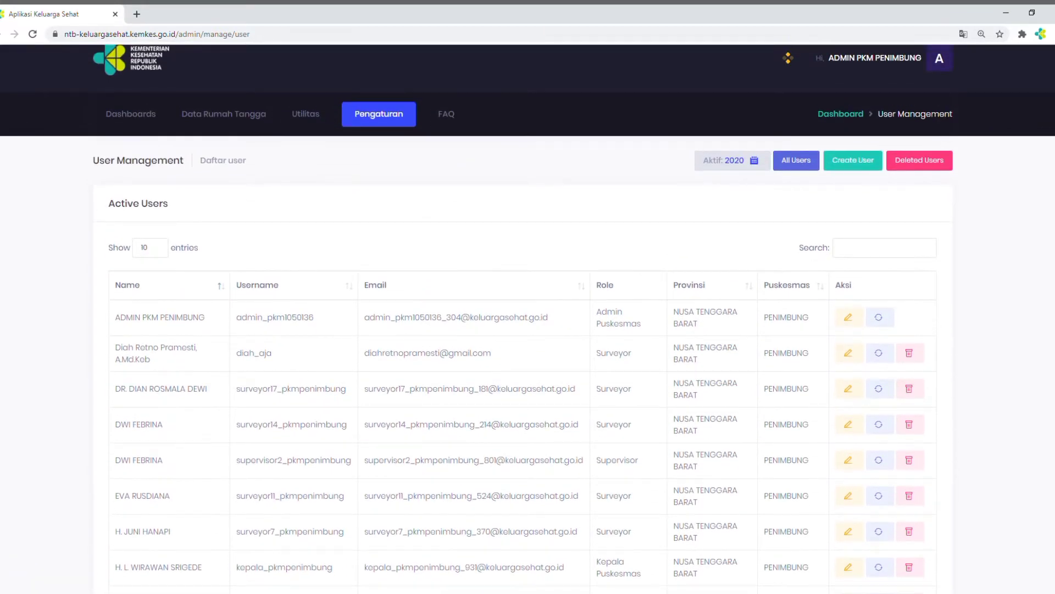
scroll(528, 319, up, 1)
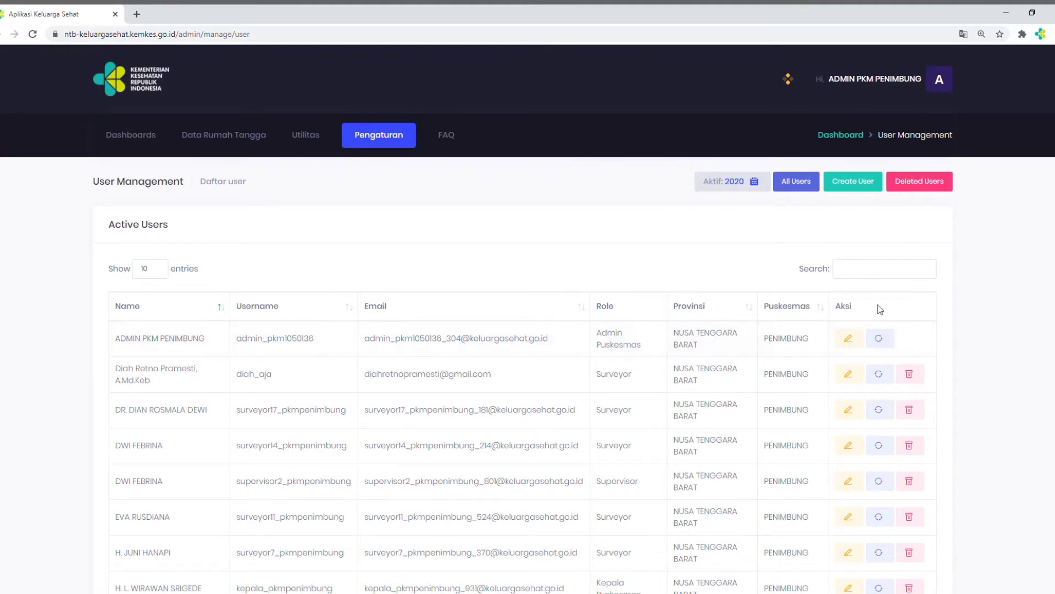
Open the Create User form and examine its NIK, name, username, e-mail, password and role fields
click(845, 187)
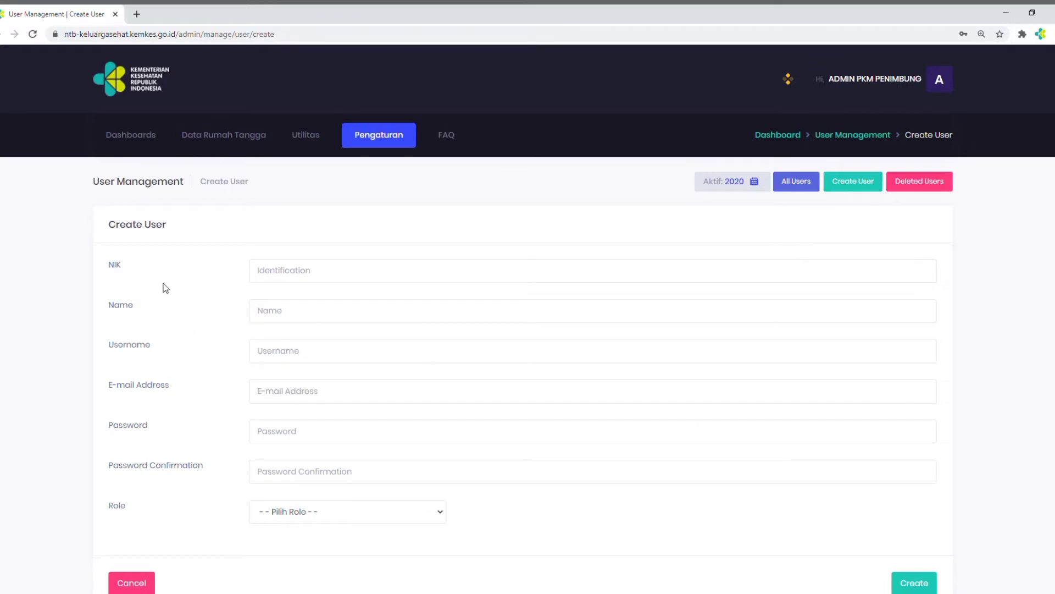
click(273, 278)
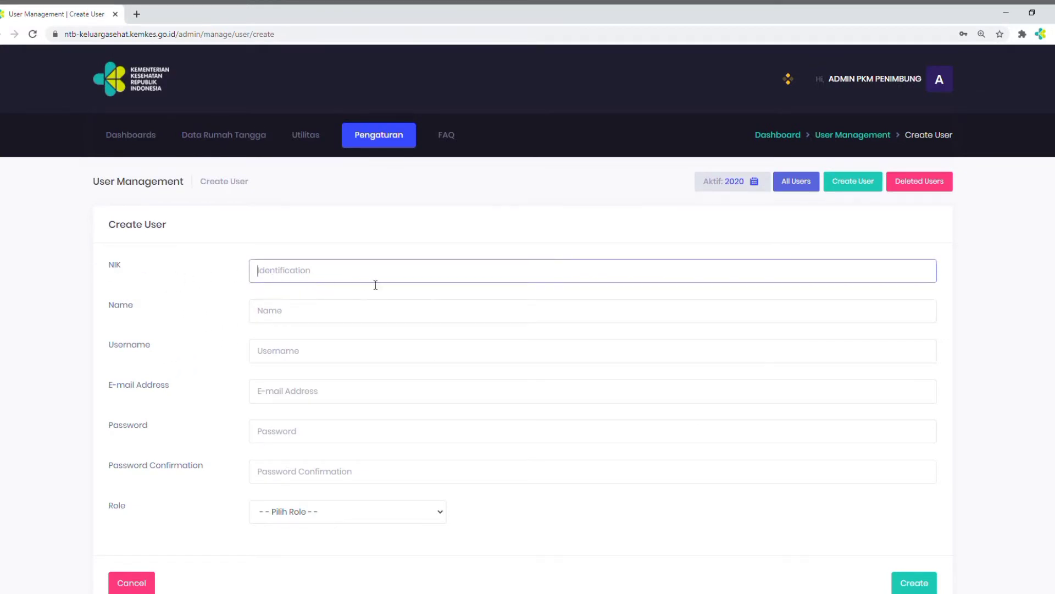
click(430, 311)
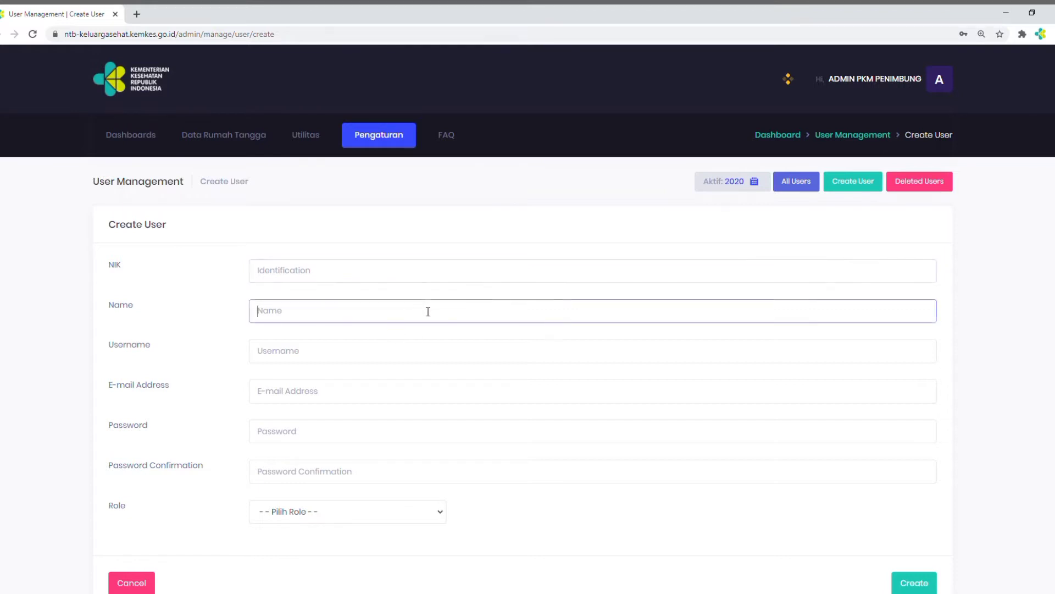
click(454, 361)
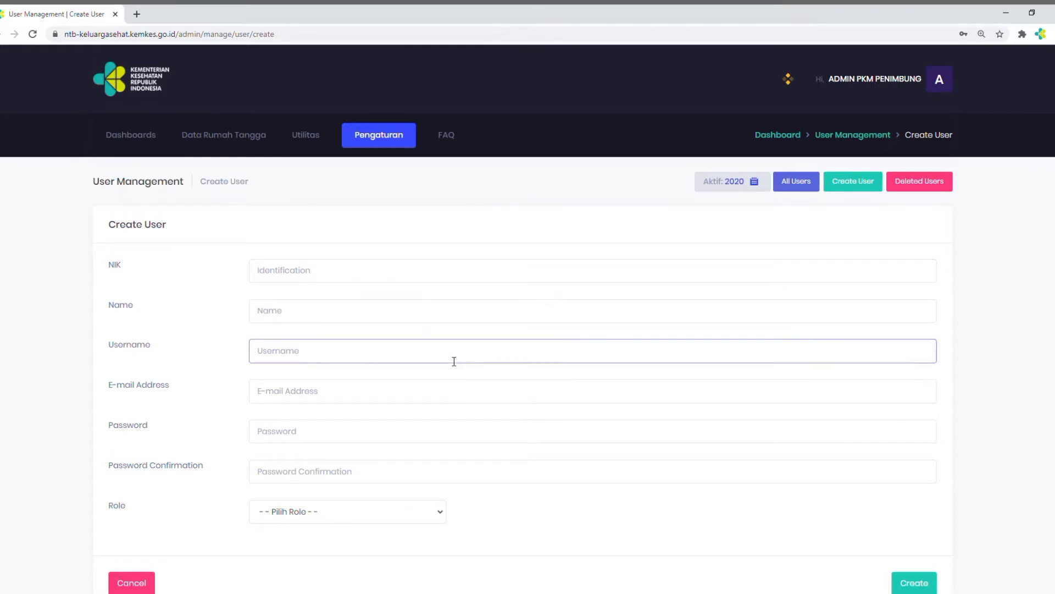
click(443, 394)
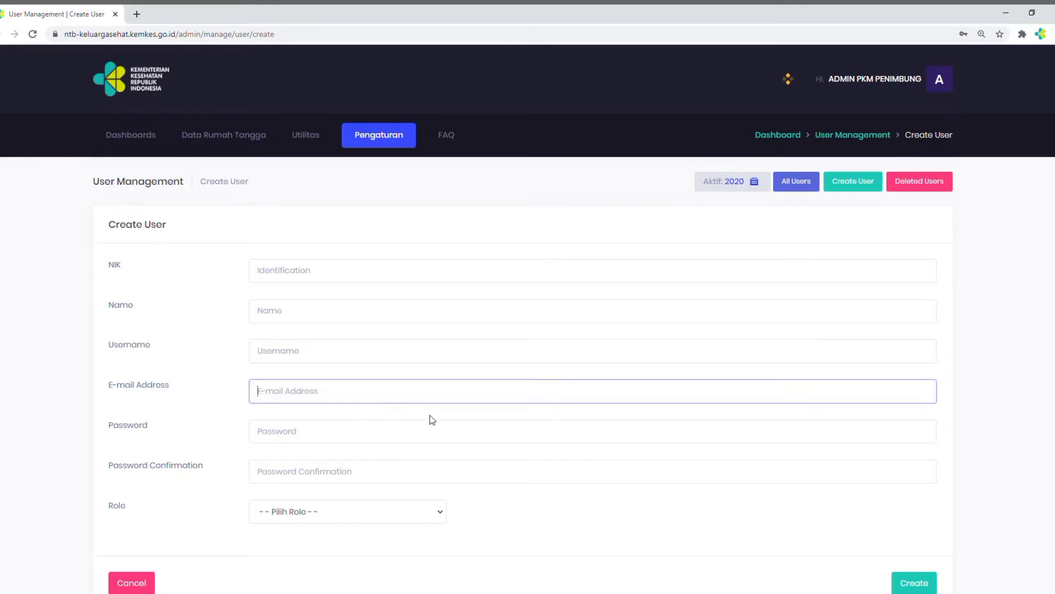
click(431, 438)
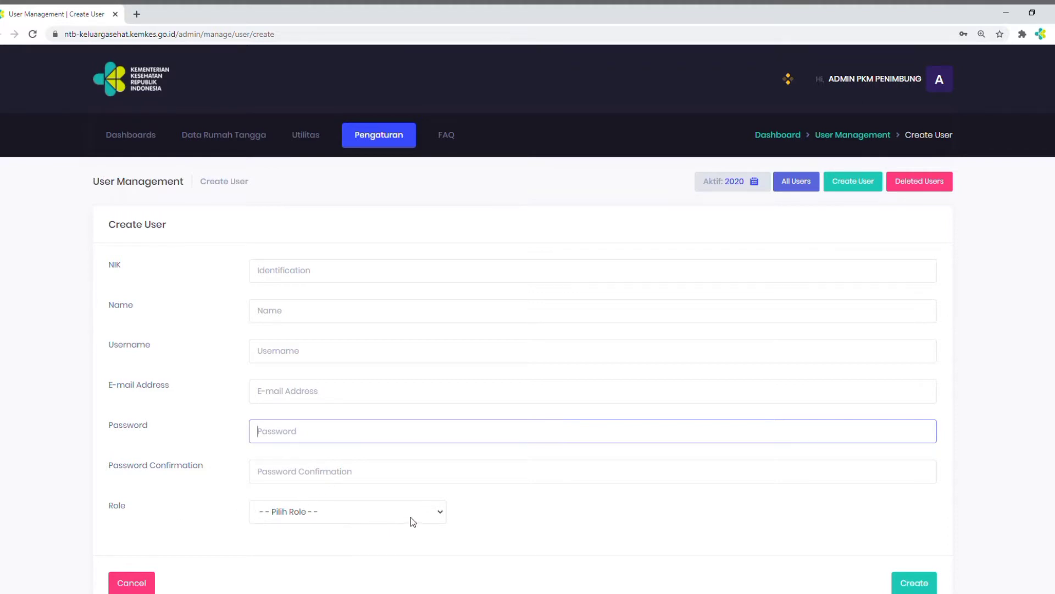
click(441, 515)
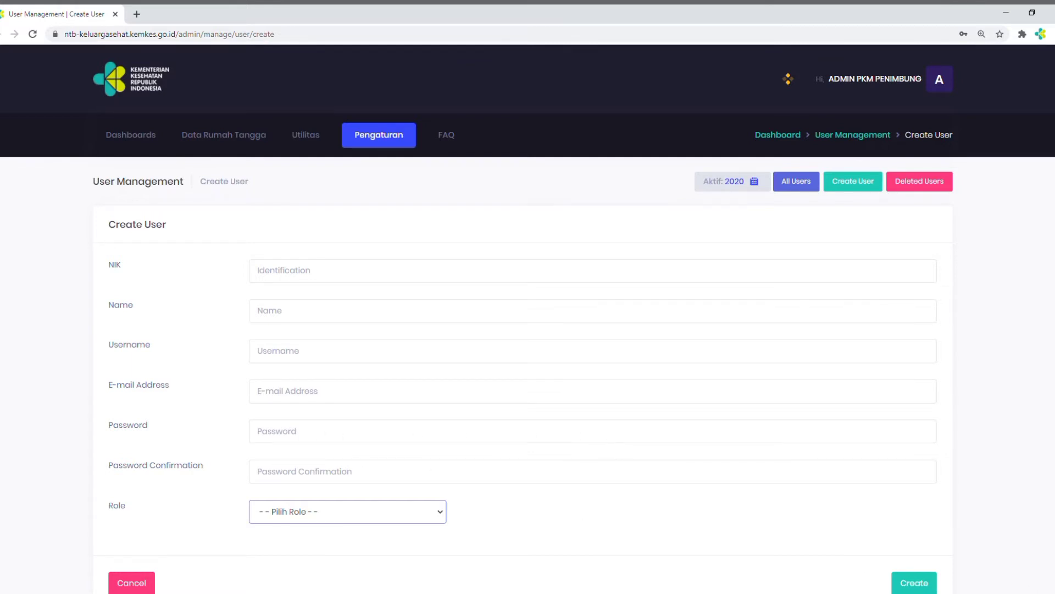
scroll(528, 319, down, 2)
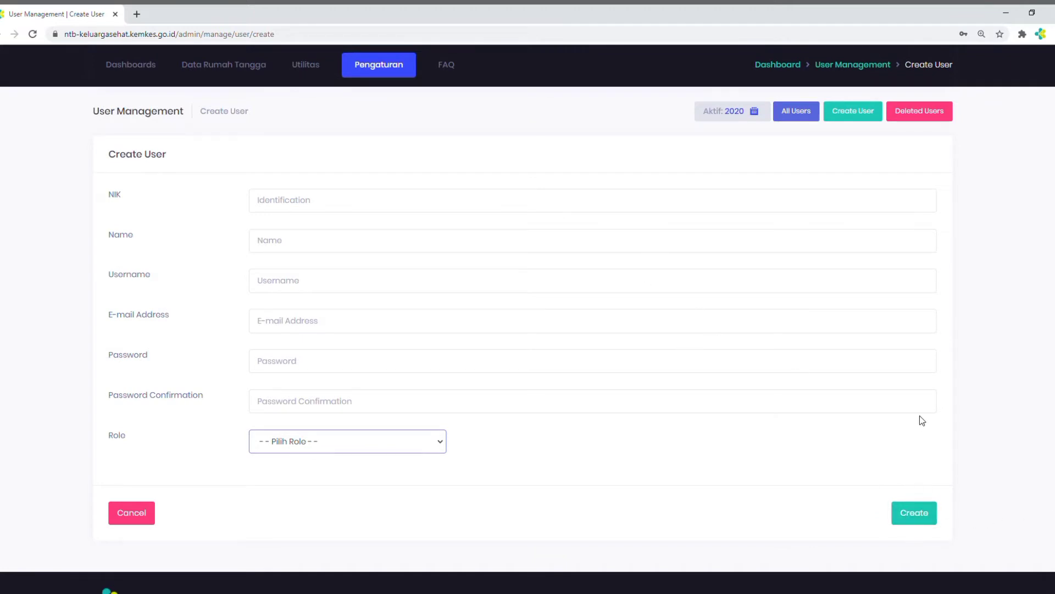
scroll(528, 319, up, 2)
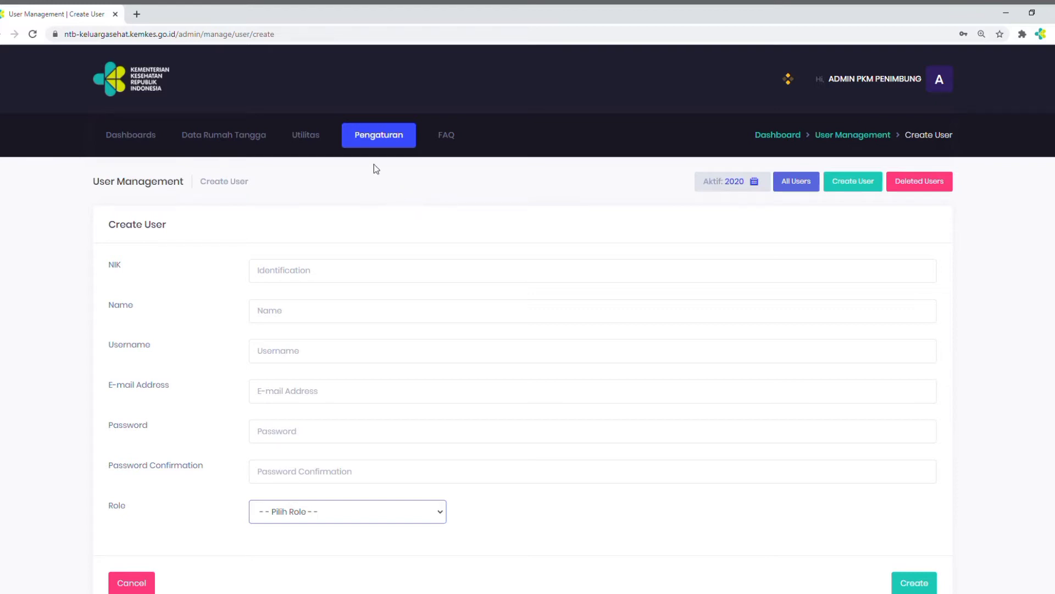
Open the Wilayah Kerja settings and review the Puskesmas working area data
click(365, 141)
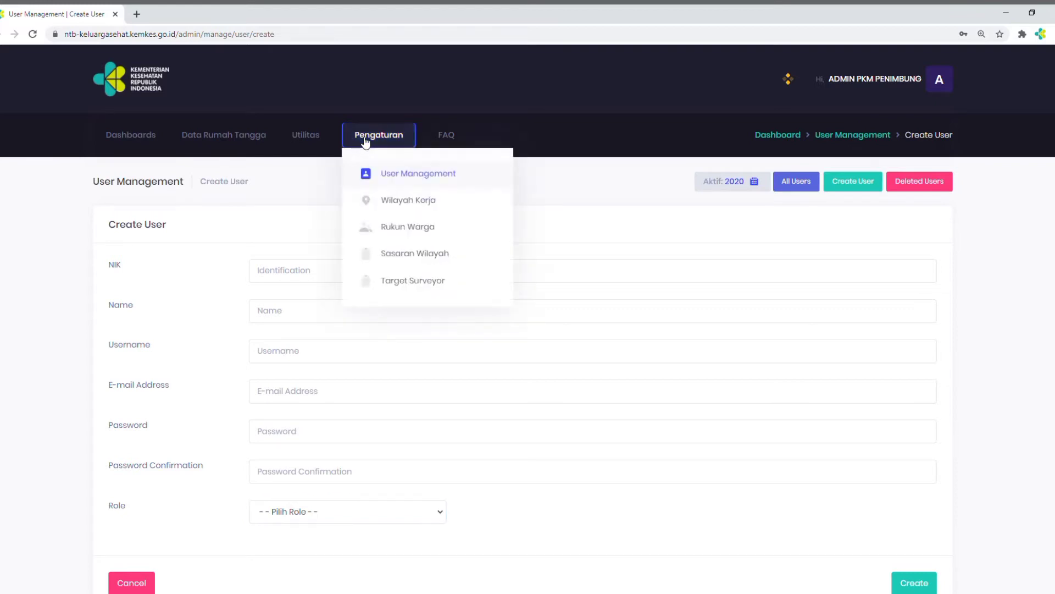
click(392, 207)
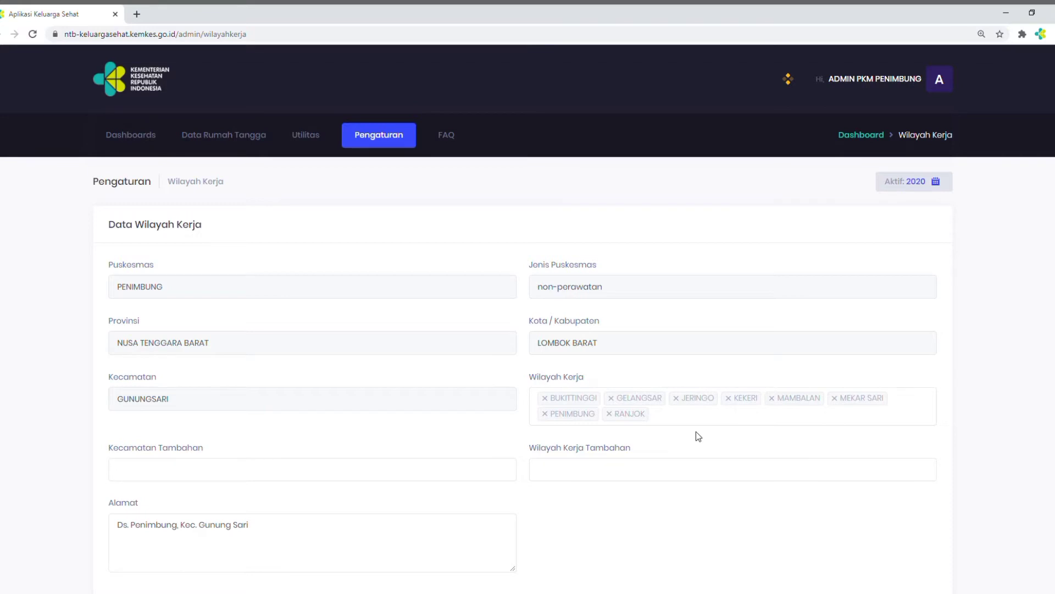
scroll(695, 431, down, 2)
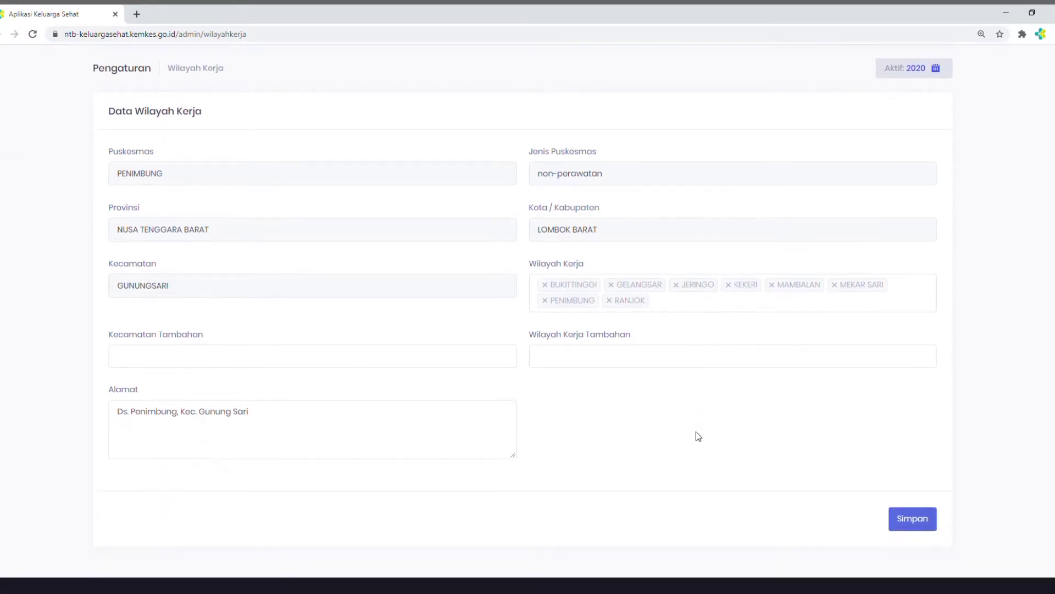
scroll(696, 431, up, 2)
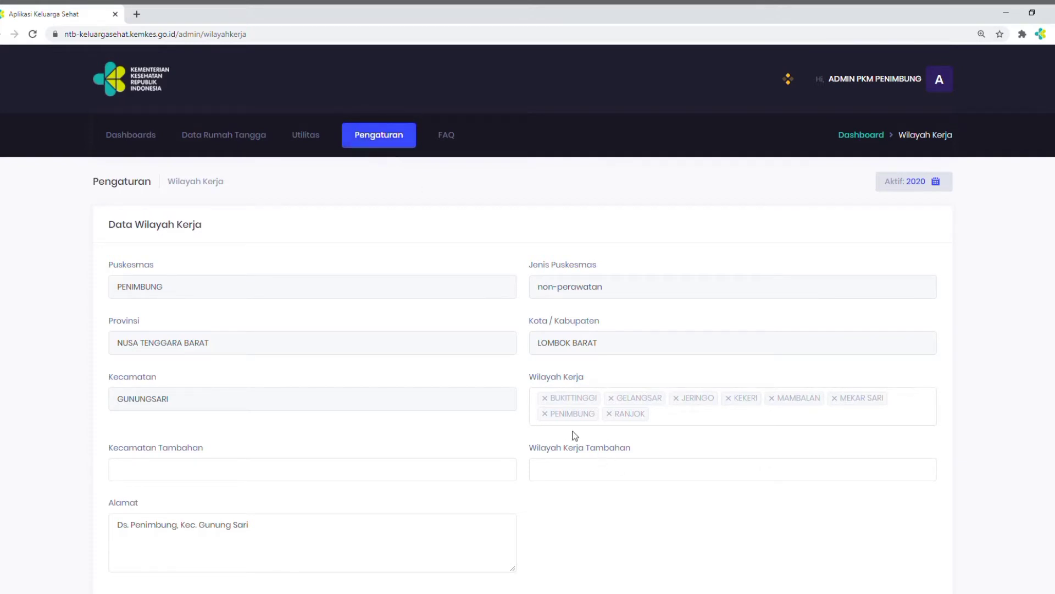
Open the Rukun Warga reference page and filter it by Kecamatan GUNUNGSARI
click(369, 134)
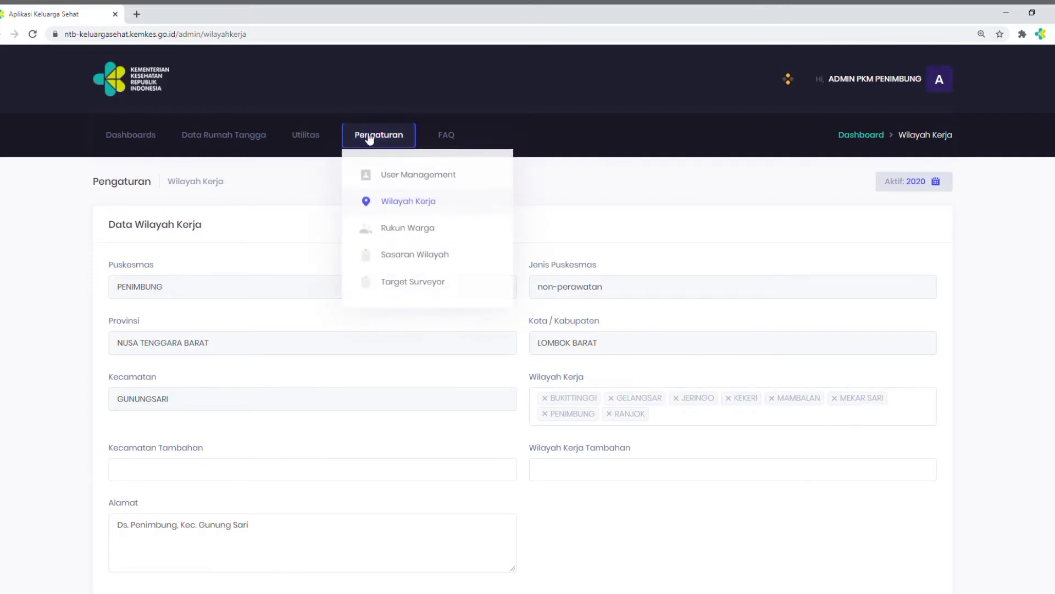
click(397, 231)
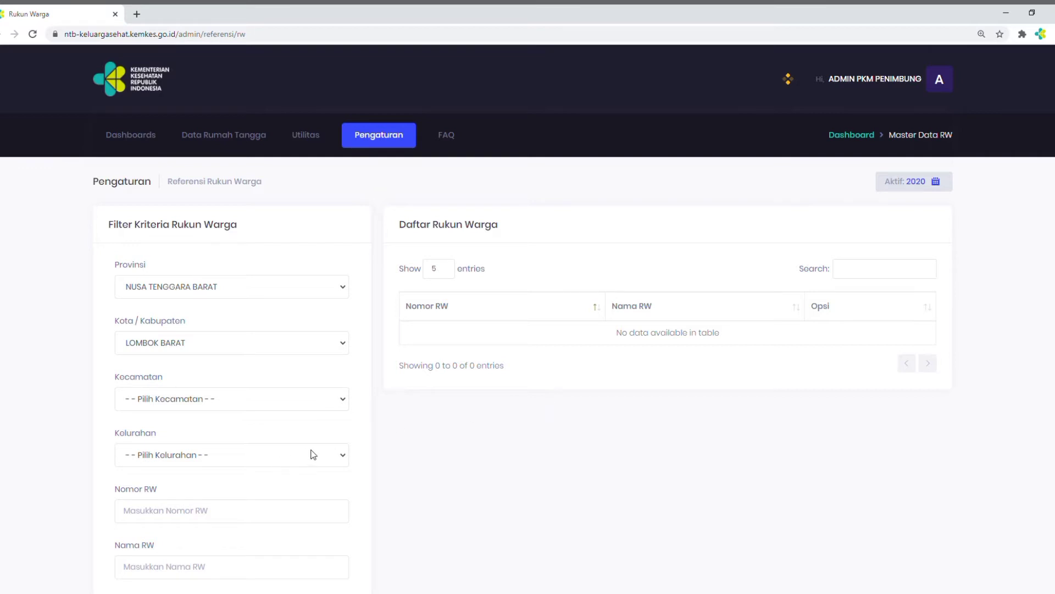
click(340, 397)
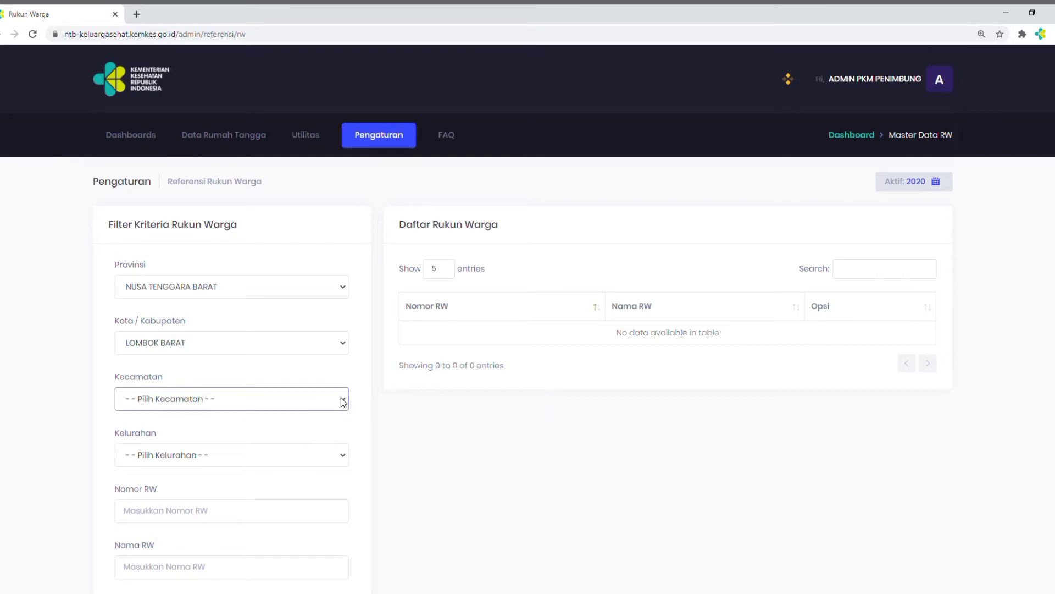
click(223, 445)
Filter the Rukun Warga list by Kelurahan KEKERI and look through both pages of its RW entries
scroll(324, 472, down, 2)
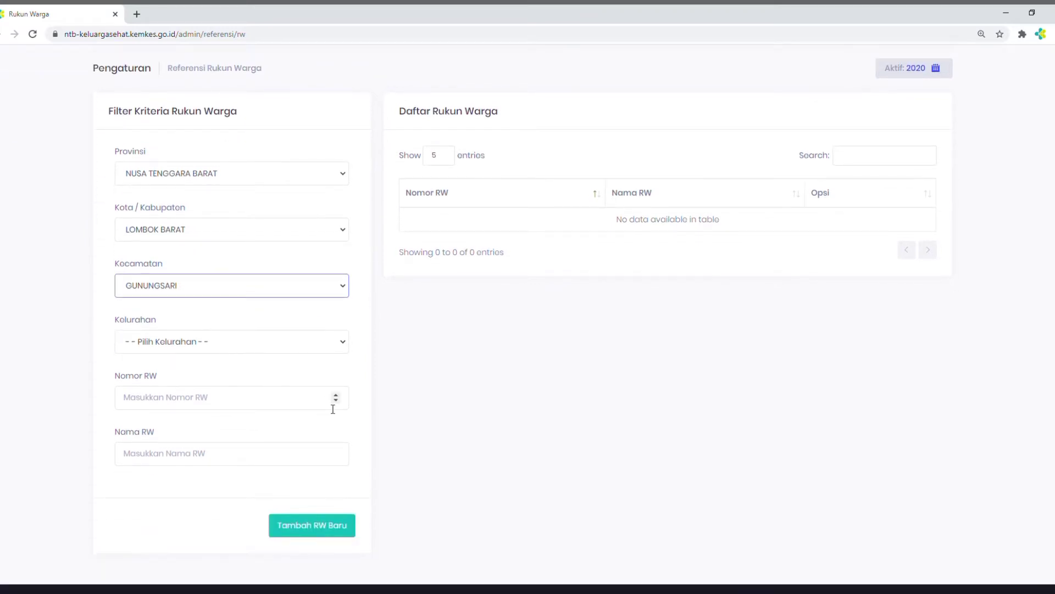
click(336, 344)
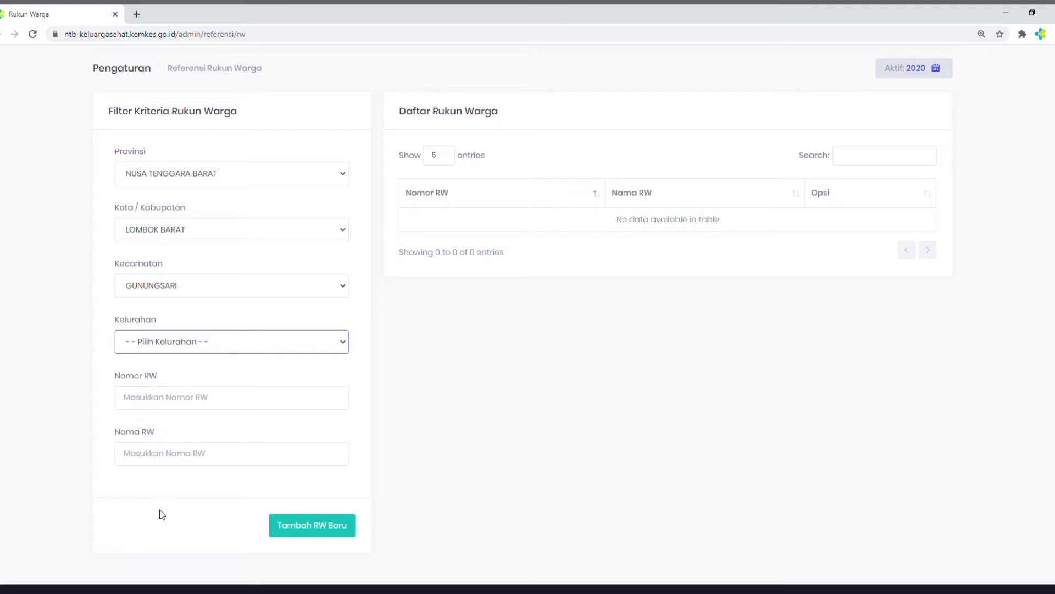
click(575, 413)
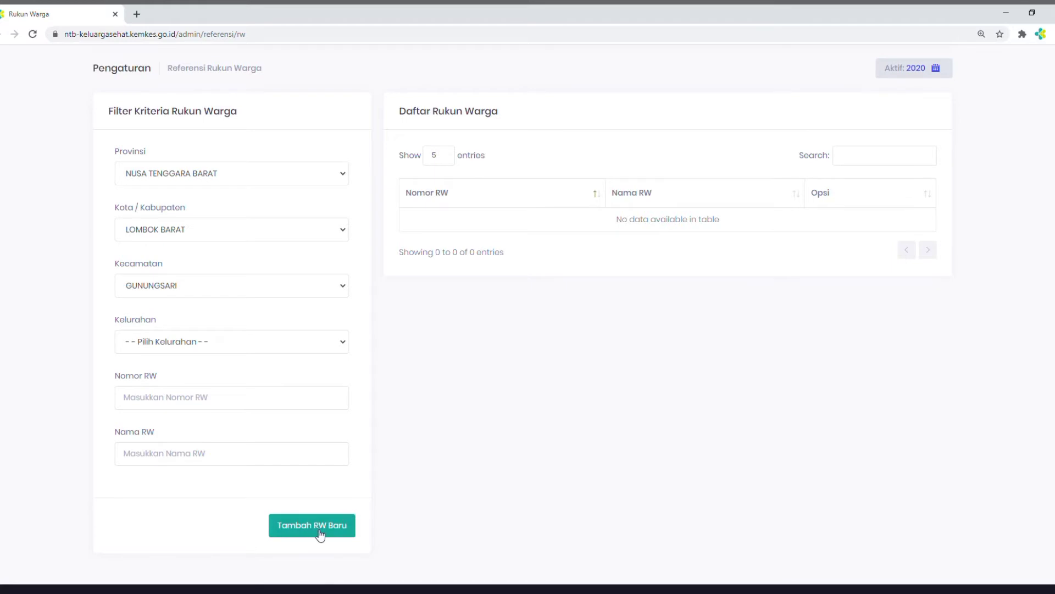
click(342, 342)
click(224, 375)
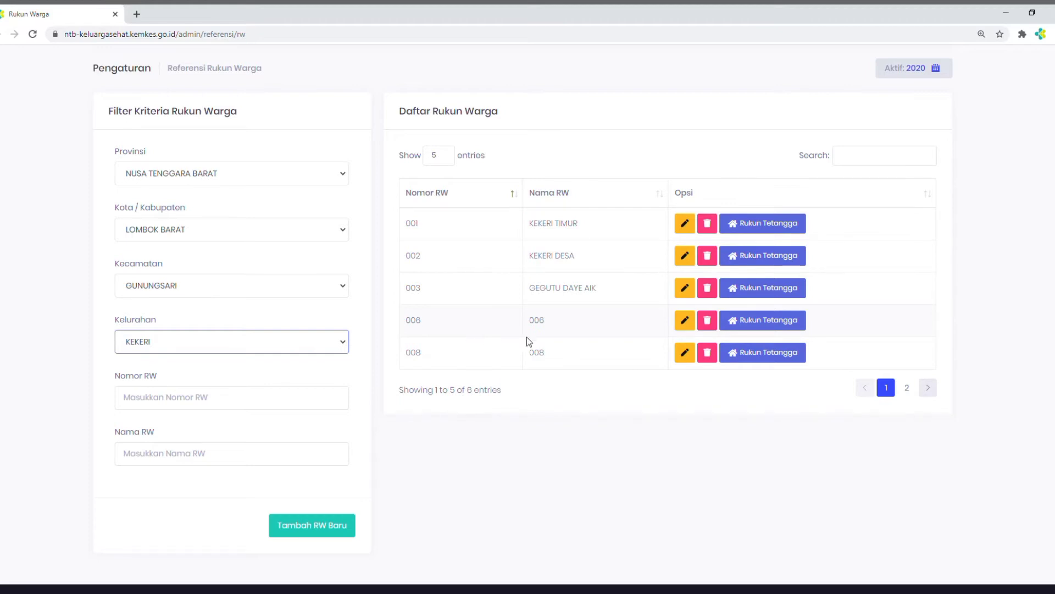
click(927, 390)
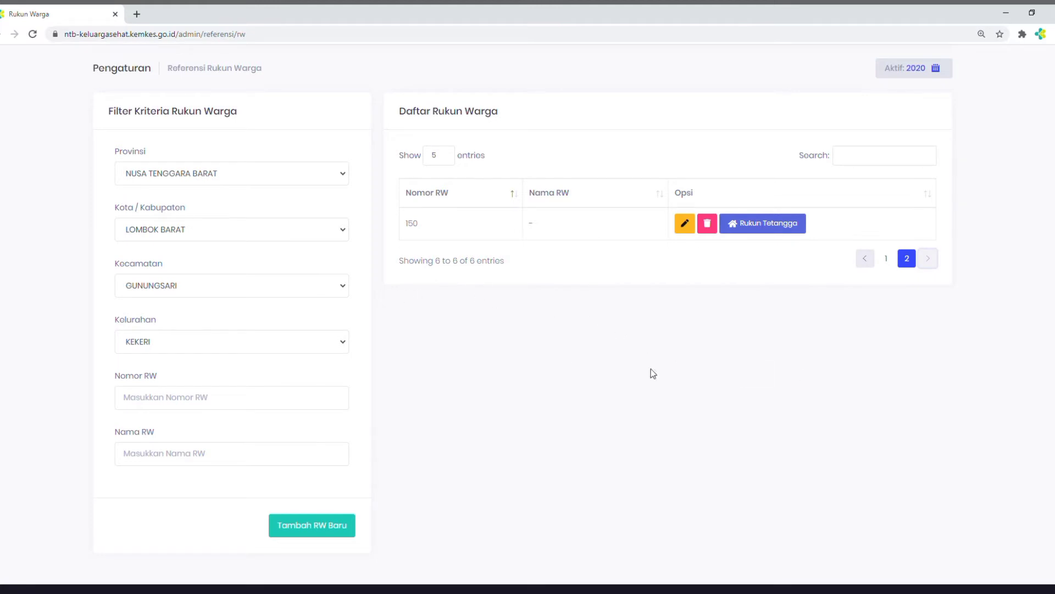
click(865, 260)
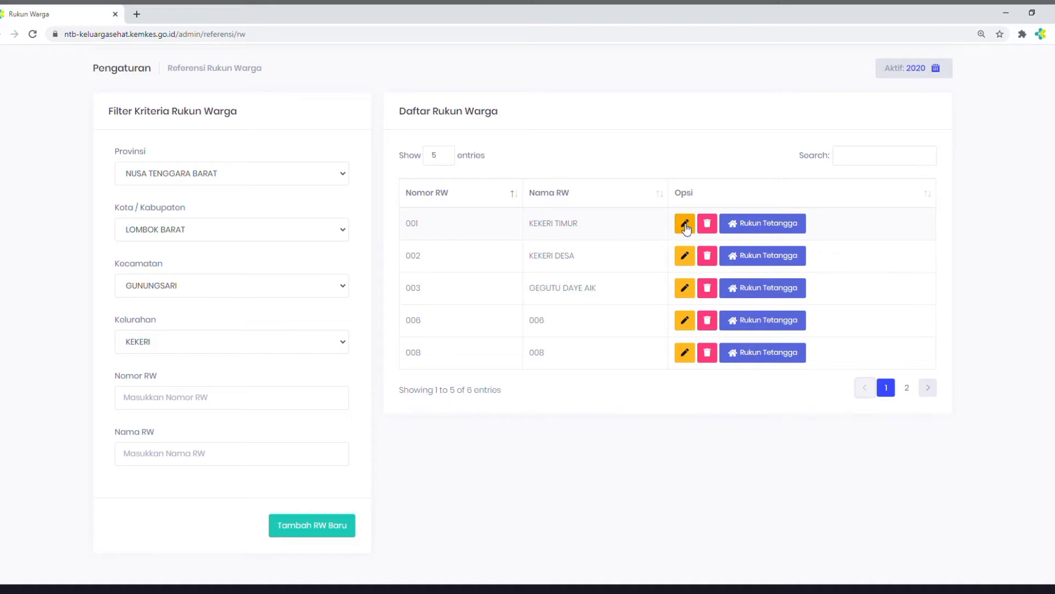
Open RW 006 of KEKERI for editing, examine its Nama RW field, and leave the form without saving
click(689, 325)
click(685, 321)
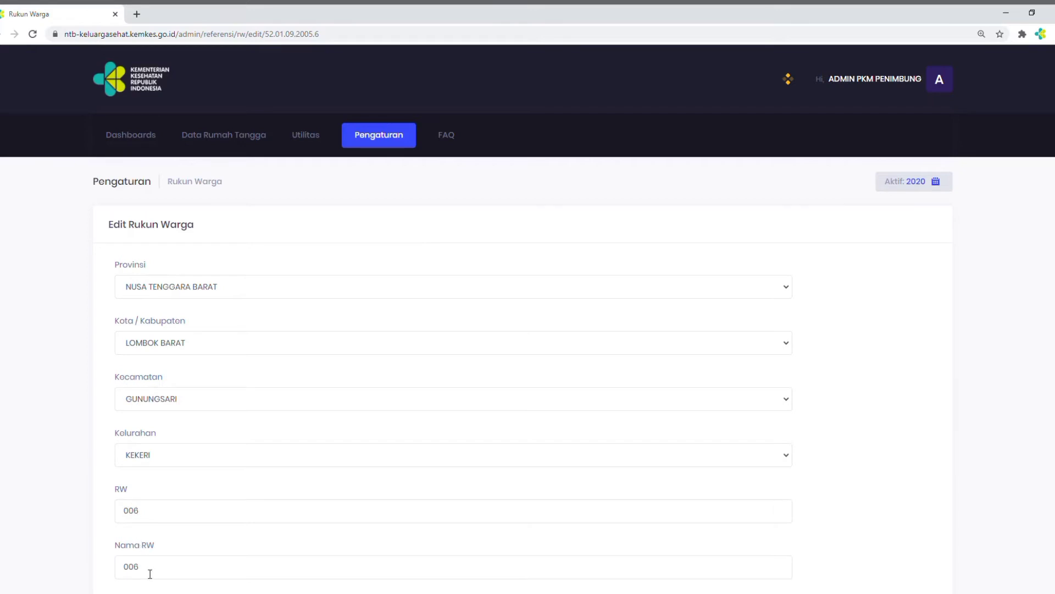
drag(149, 571, 101, 564)
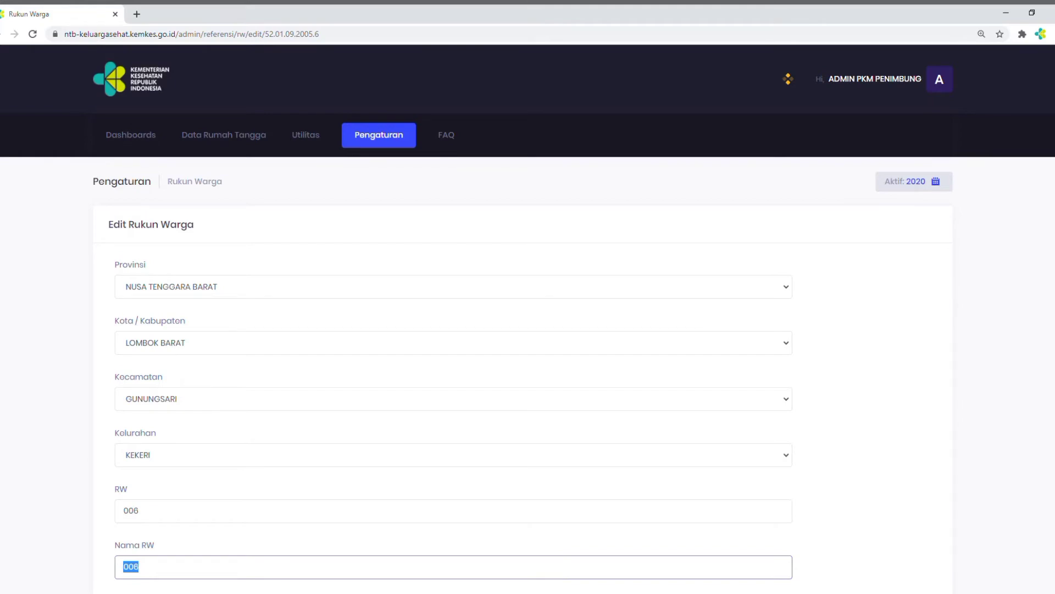
scroll(527, 314, down, 3)
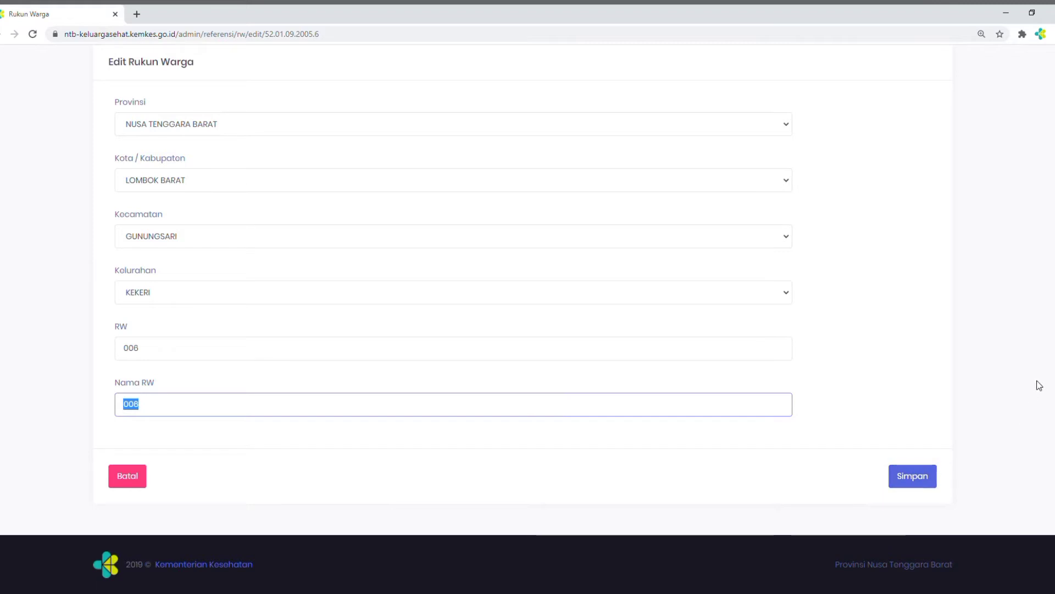
click(132, 477)
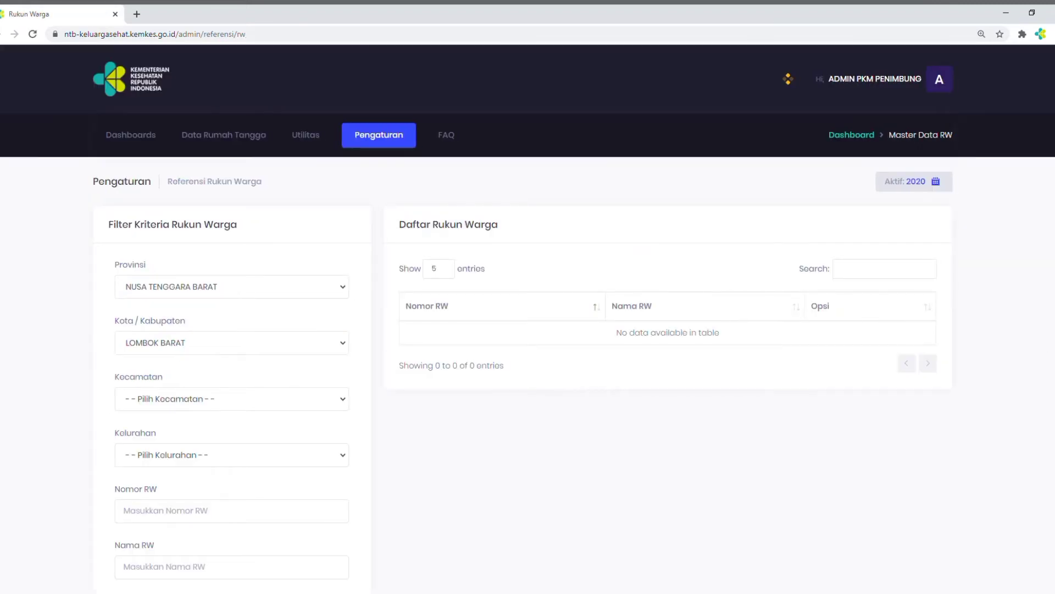
Review the Sasaran Wilayah target list, and open the Target Surveyor list to look through both of its pages
click(366, 136)
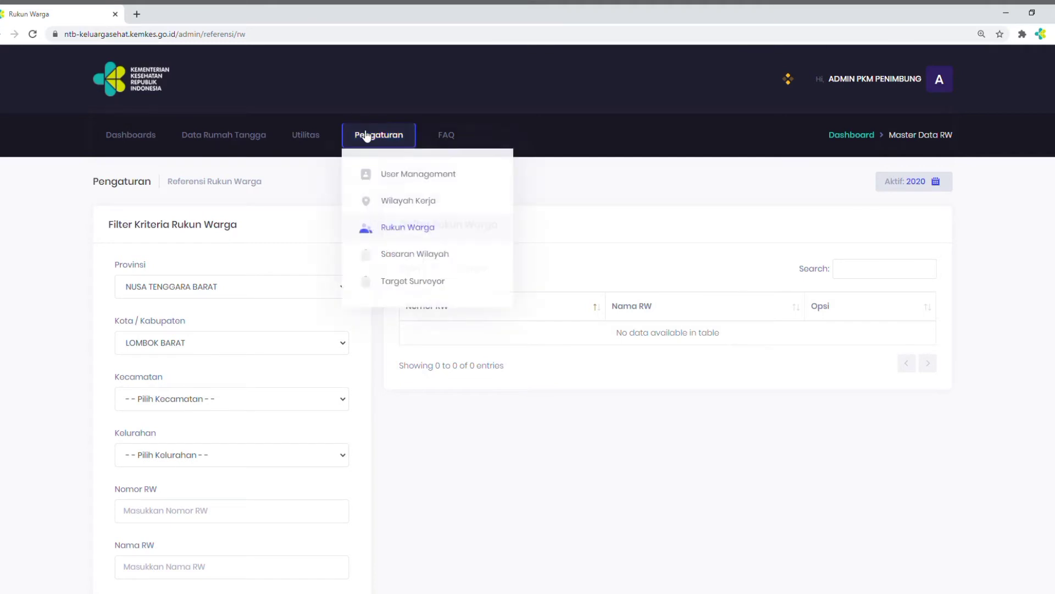
click(393, 256)
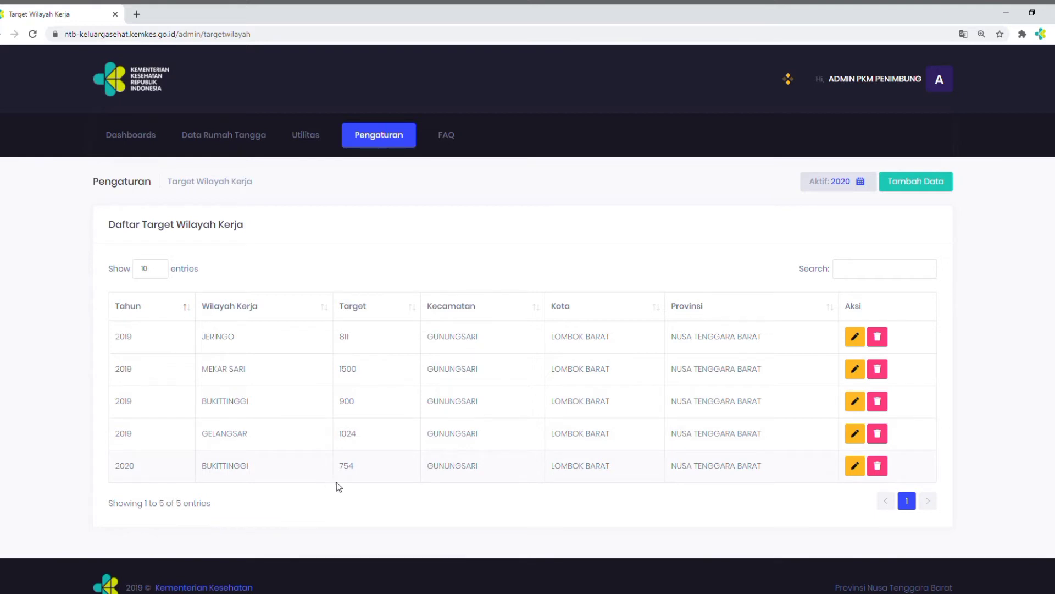
click(370, 144)
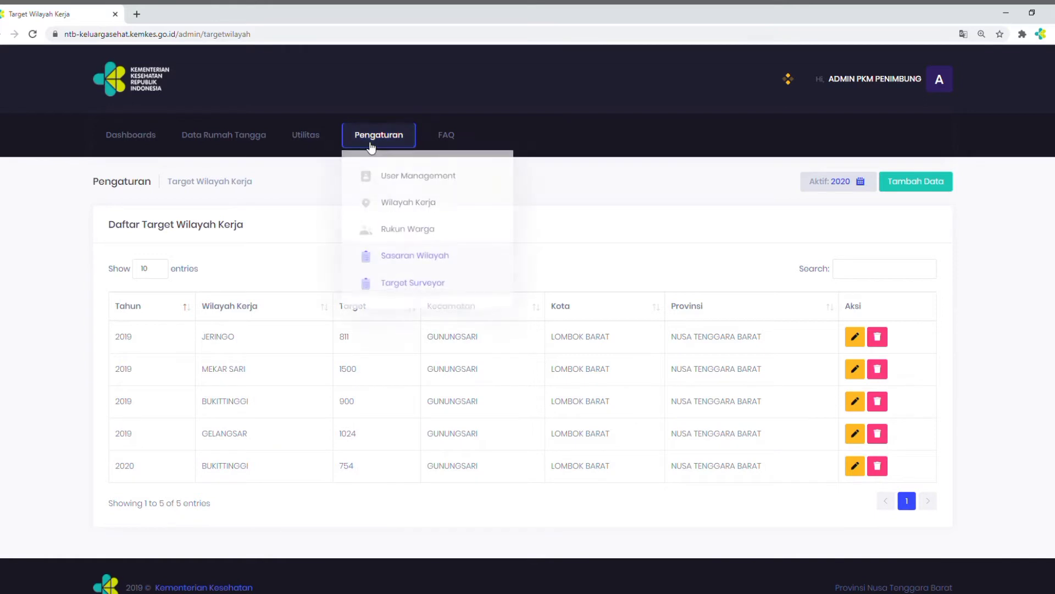
click(407, 281)
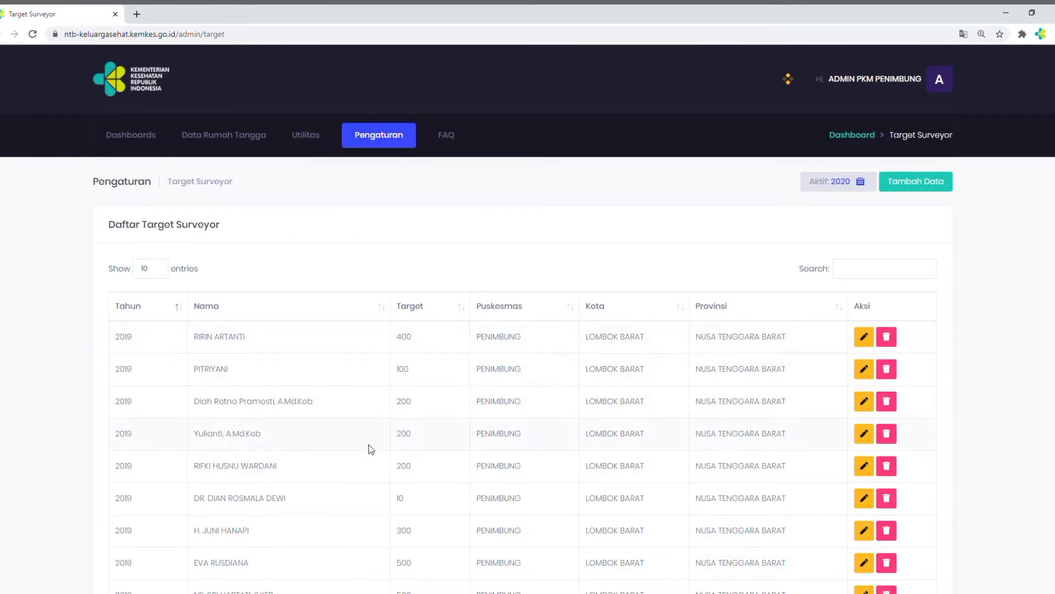
scroll(326, 445, down, 3)
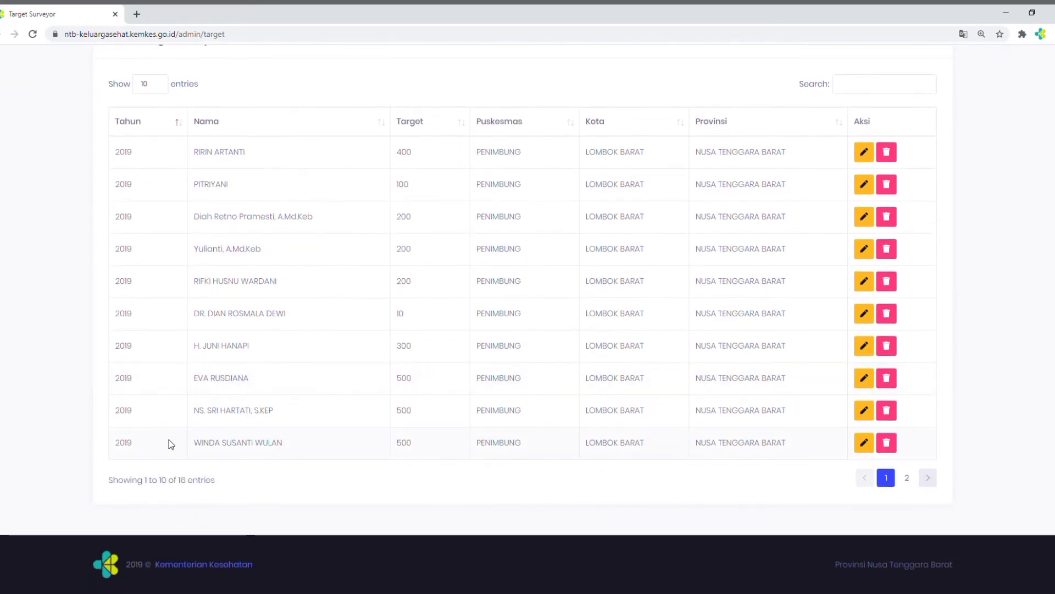
click(927, 482)
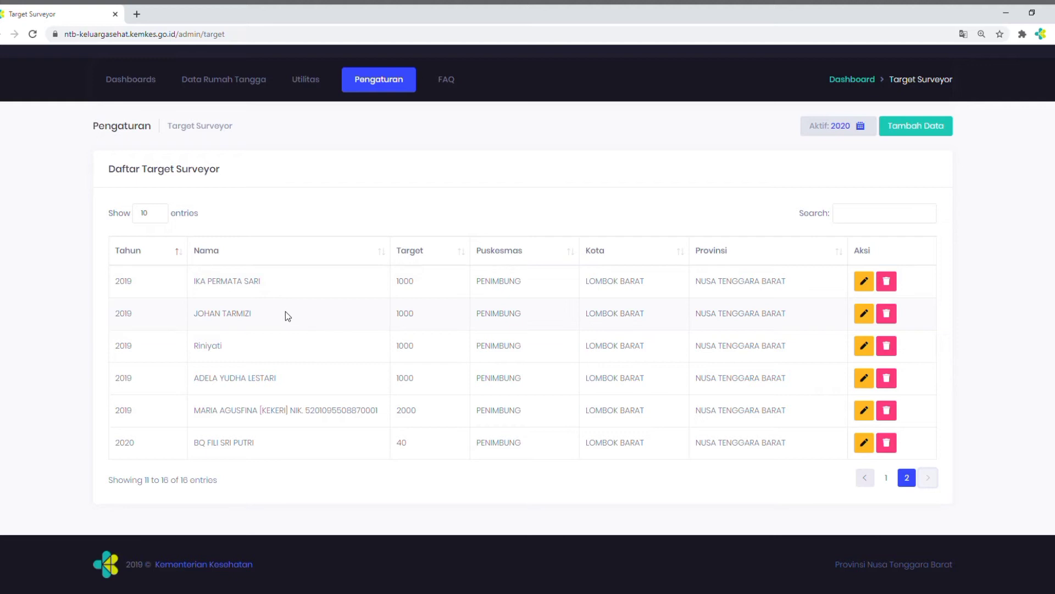
Revisit the Sasaran Wilayah list, and return to the second page of the Target Surveyor list
click(381, 82)
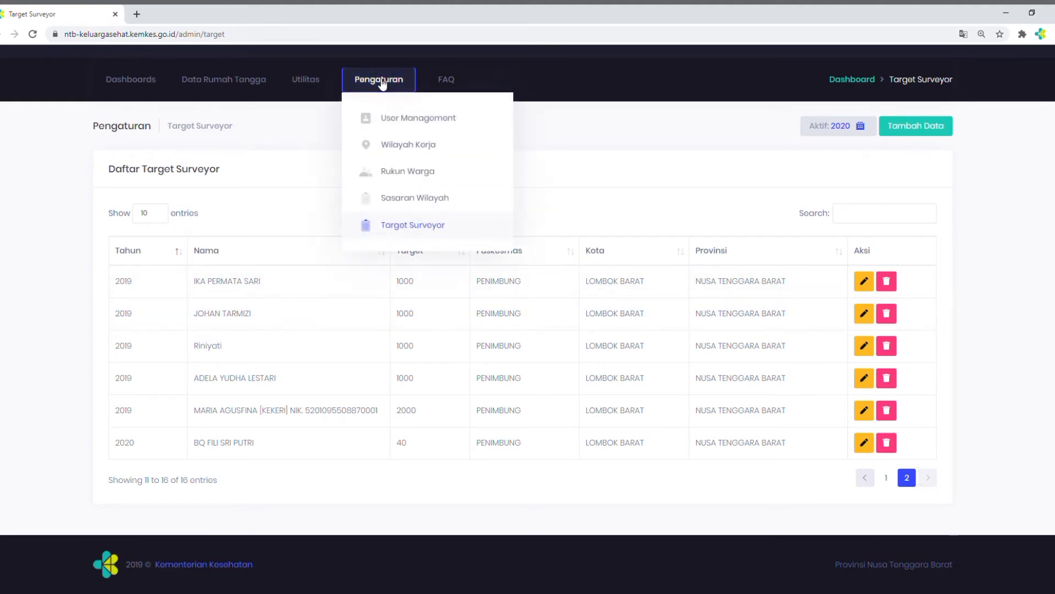
click(411, 200)
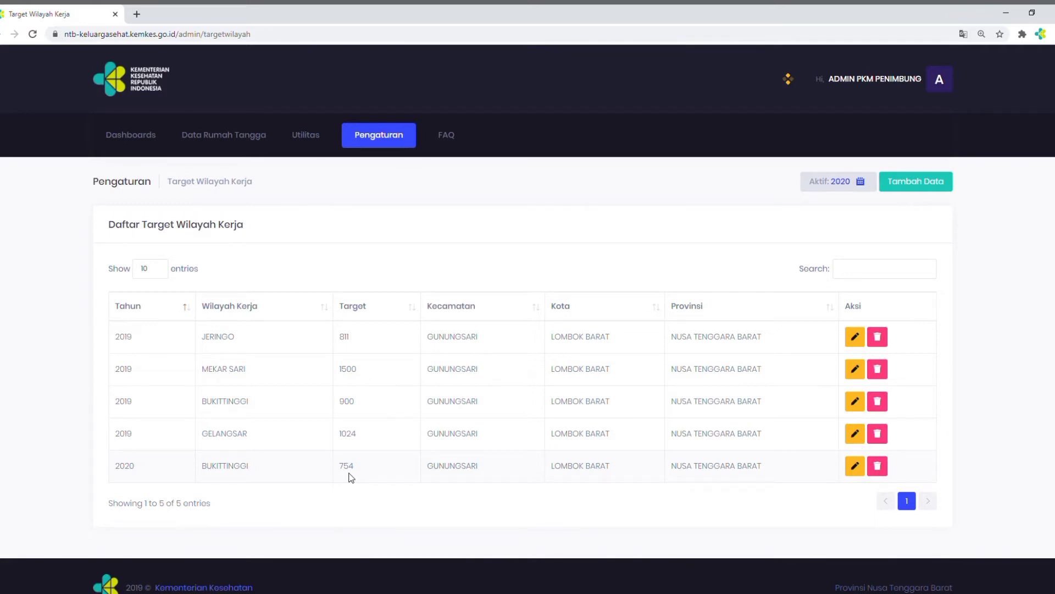
click(383, 144)
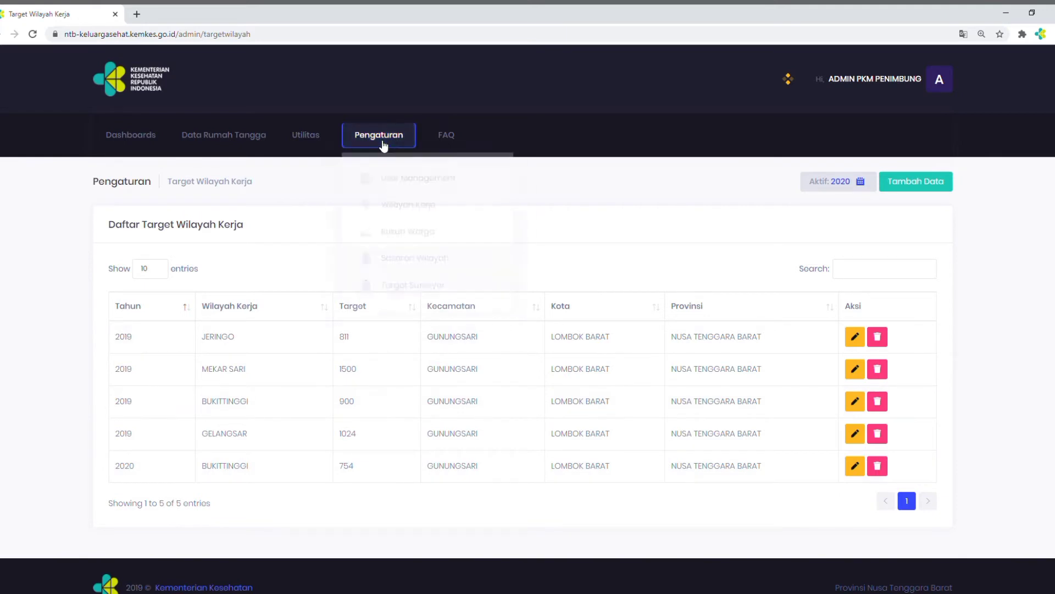
click(409, 284)
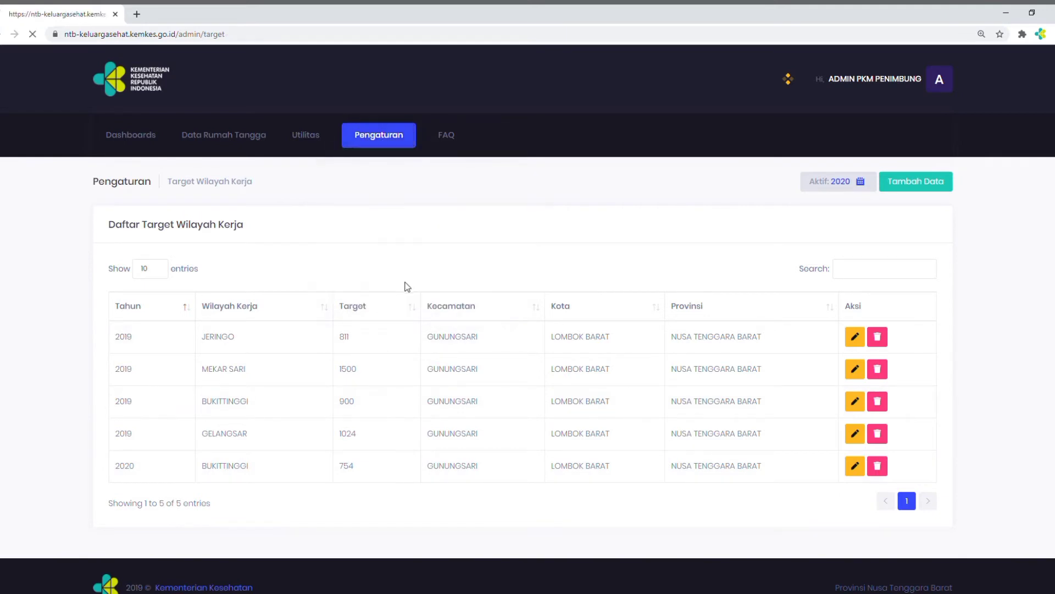
scroll(844, 396, down, 3)
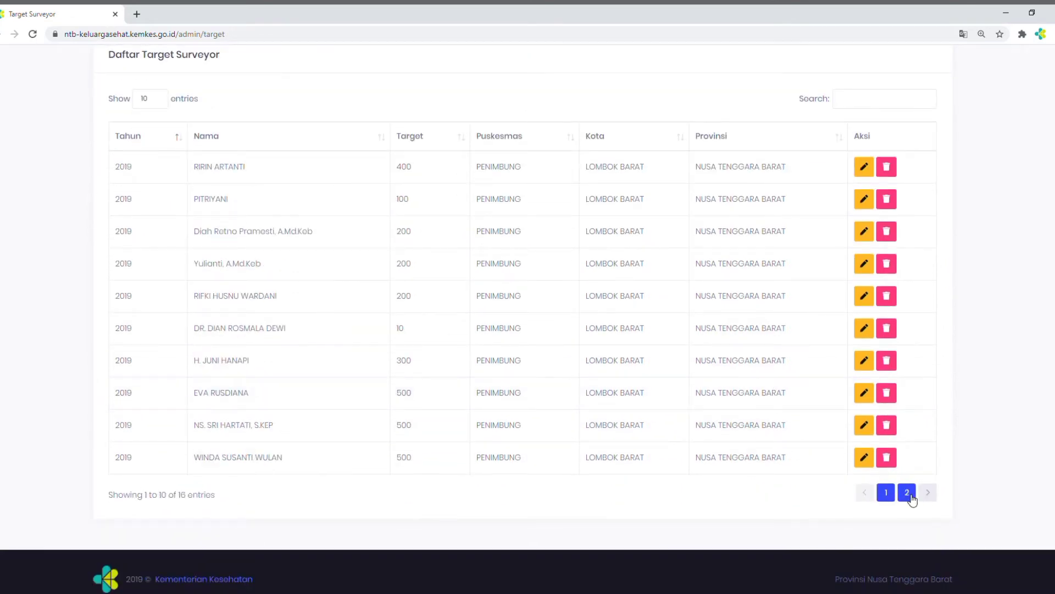
click(928, 494)
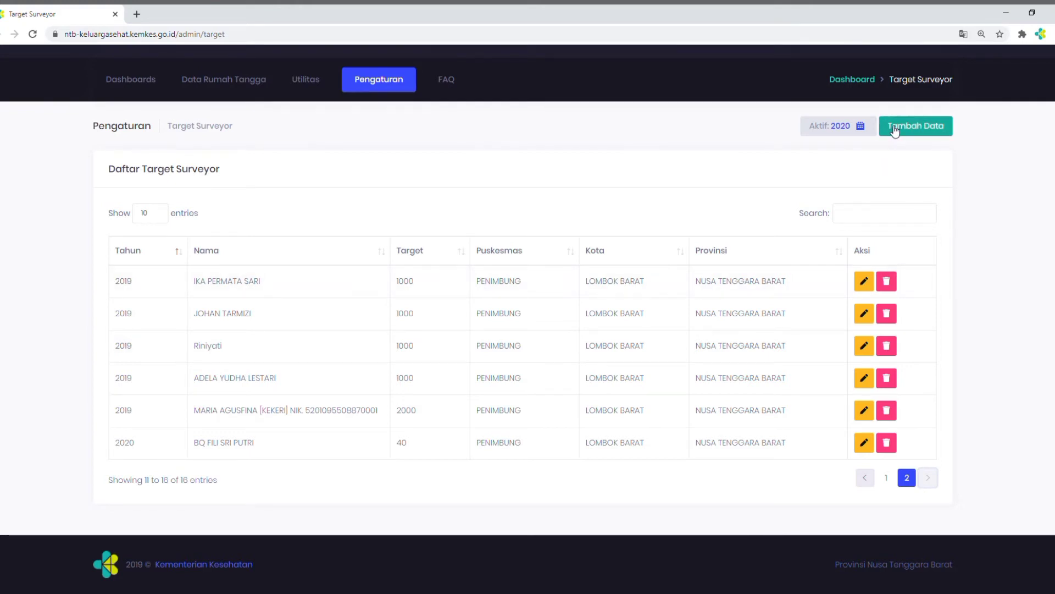
Add and save a 2020 surveyor target of 75 for the second surveyor in the list of names
click(894, 131)
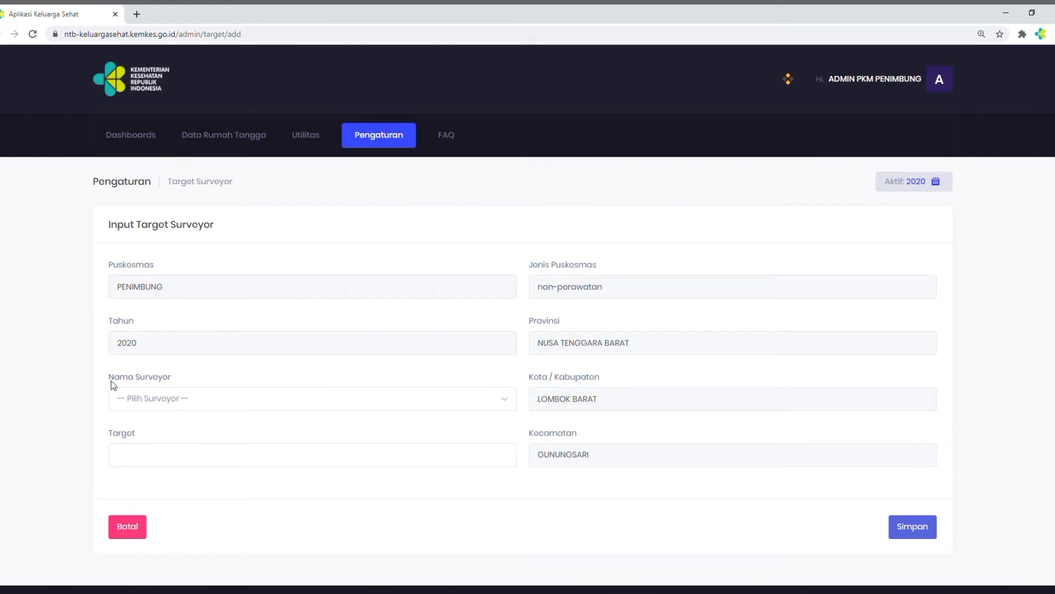
click(506, 405)
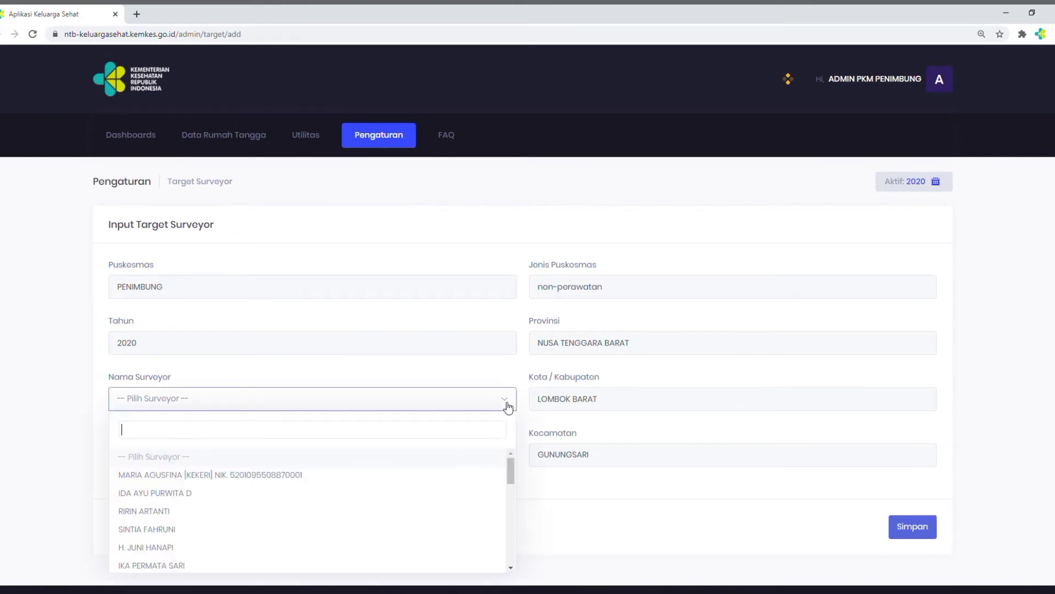
click(188, 496)
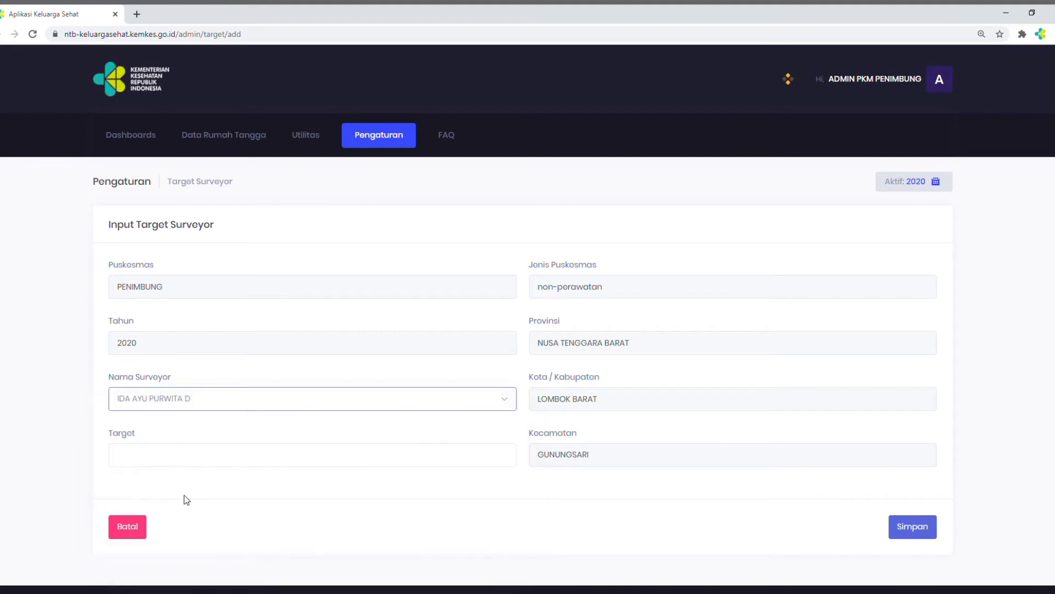
click(156, 456)
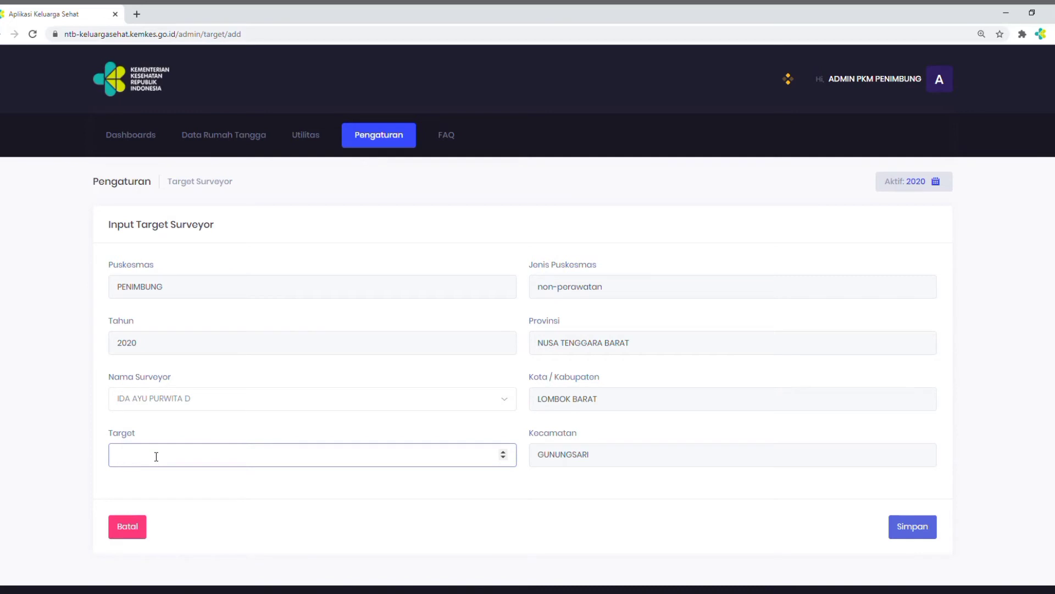
text(75)
click(910, 531)
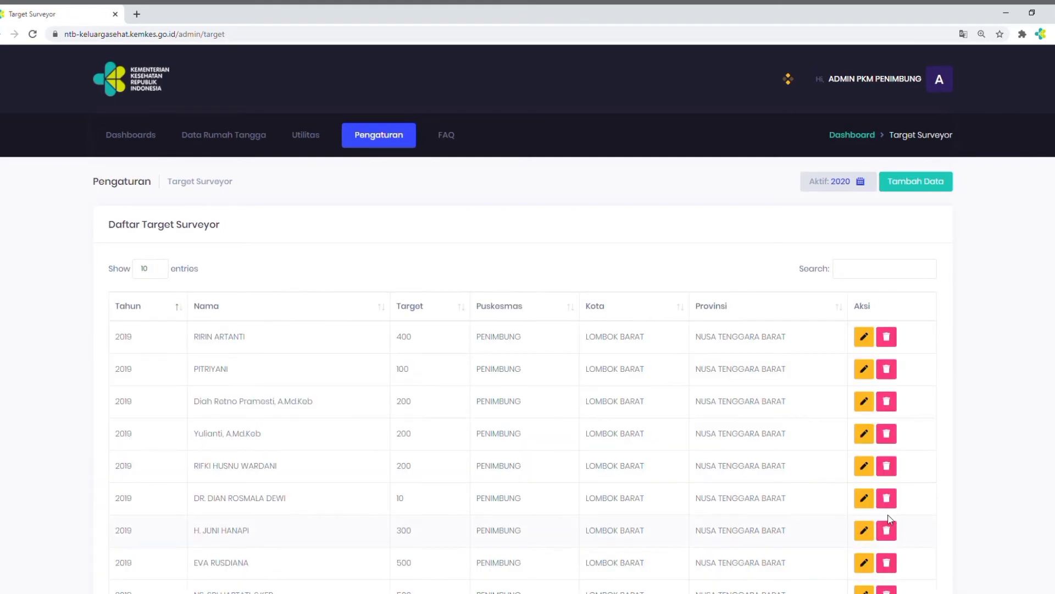
Delete the 2020 surveyor target of 75 from the second page of the Target Surveyor list
scroll(923, 495, down, 3)
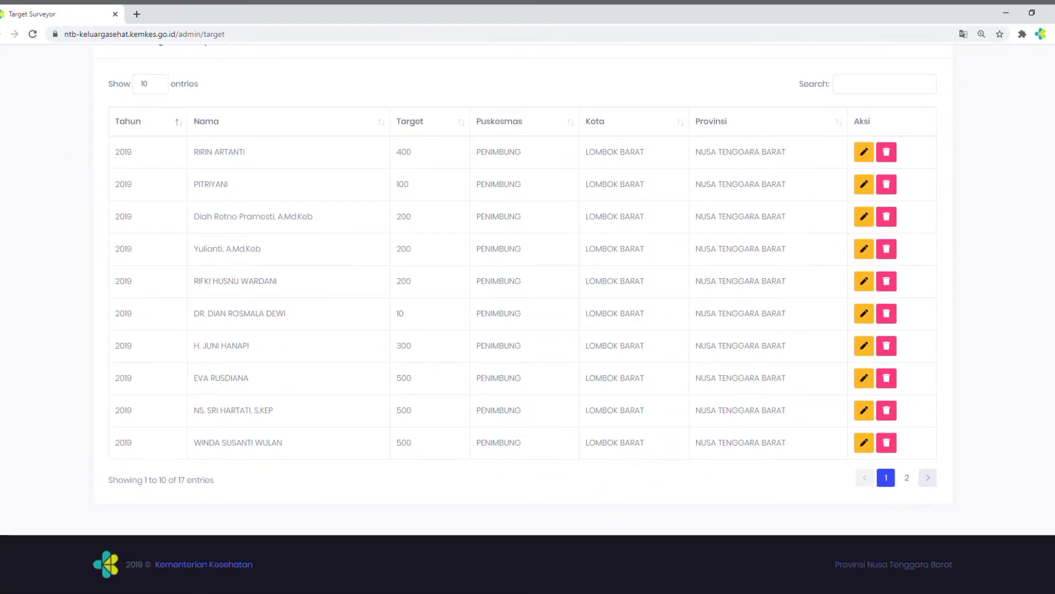
click(928, 478)
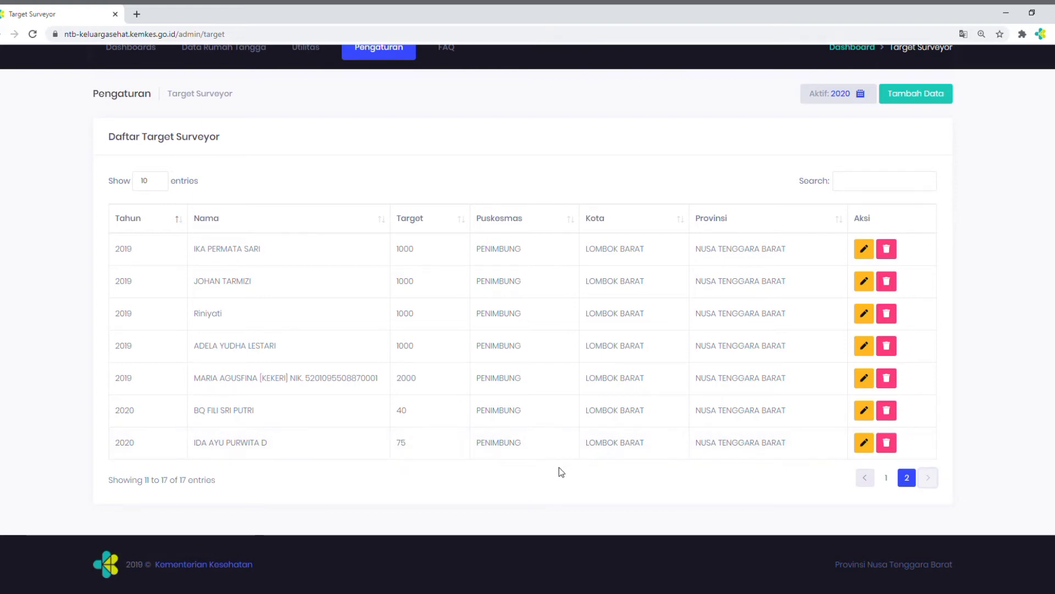
click(885, 443)
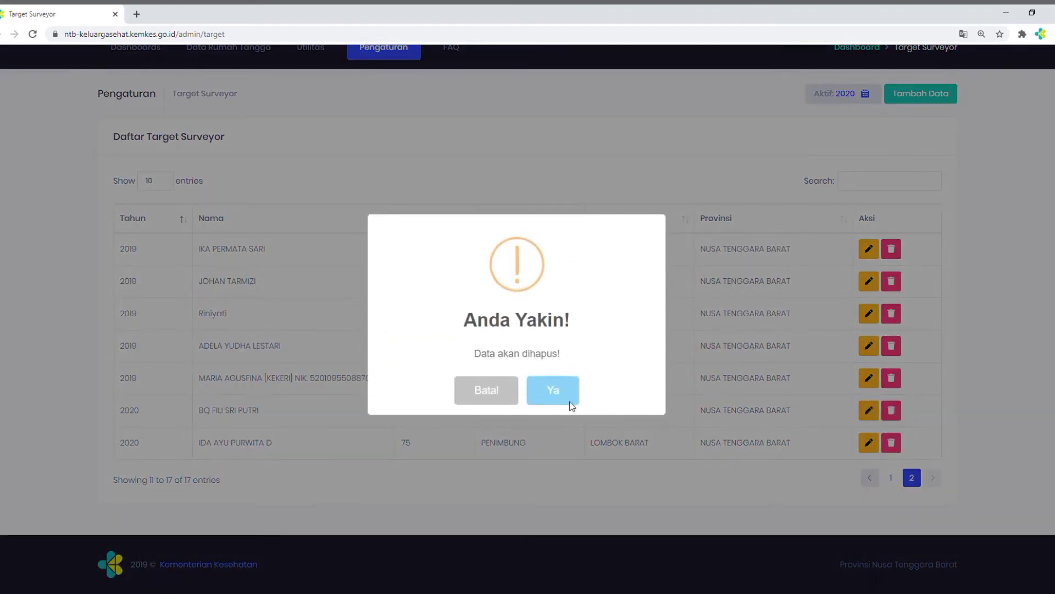
click(561, 395)
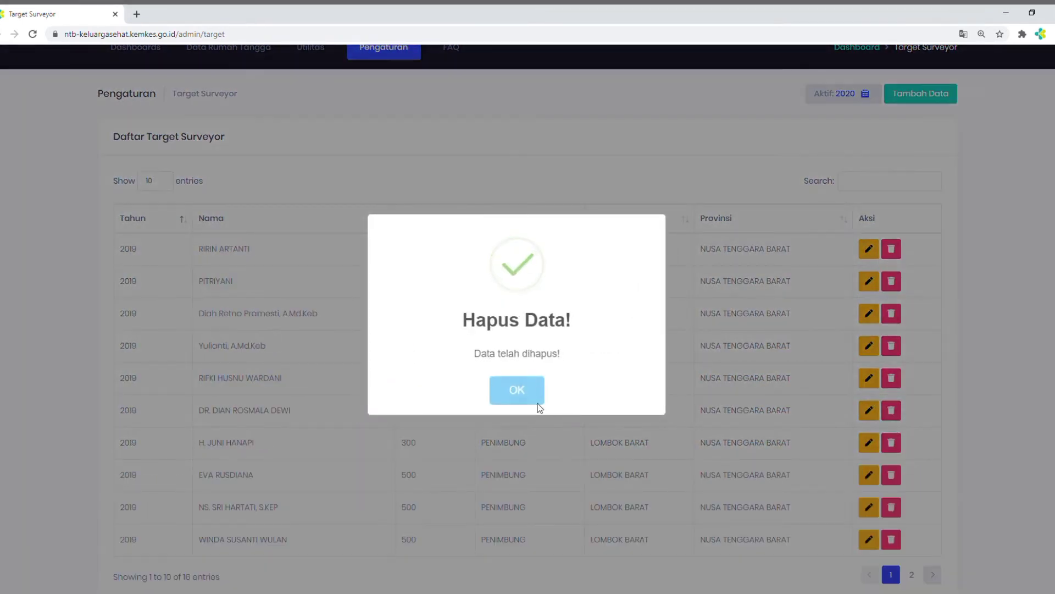
click(509, 391)
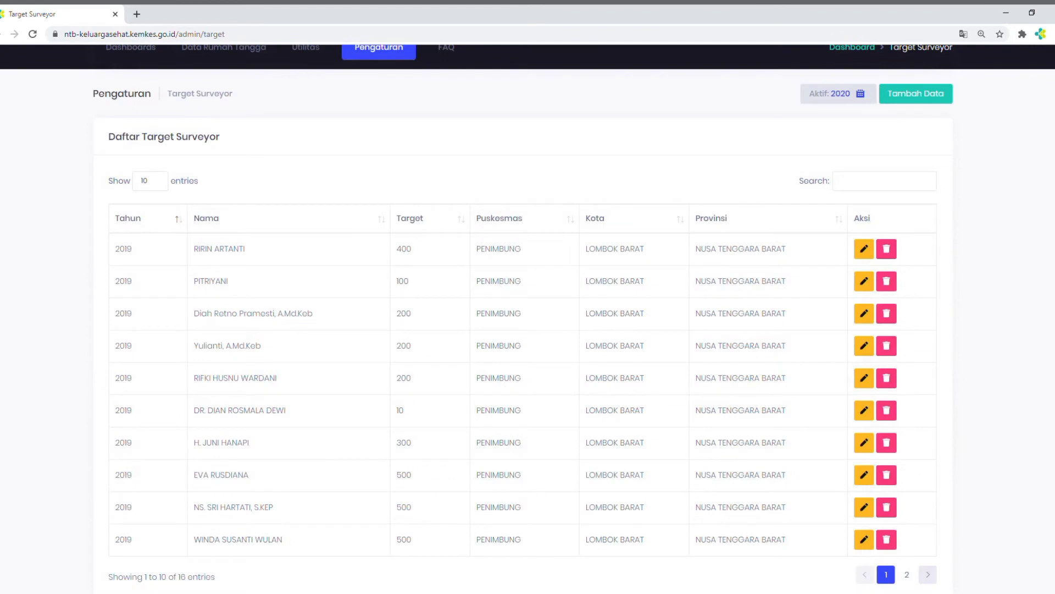
Open Monitoring Wilayah and examine the Target Wilayah achievement chart and the table of target status per Kelurahan
scroll(527, 319, up, 2)
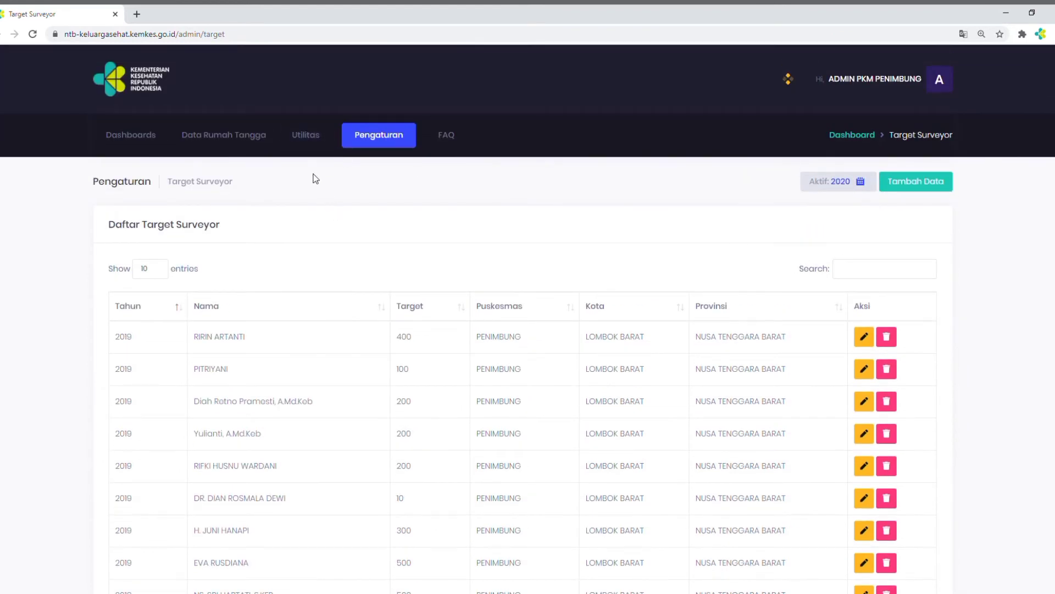
click(305, 144)
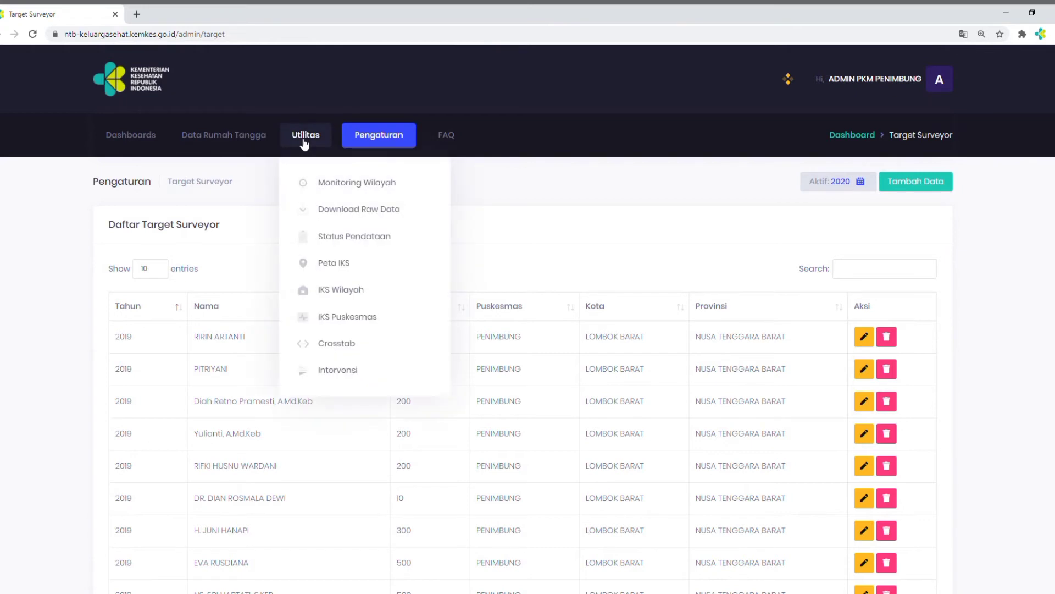
click(317, 181)
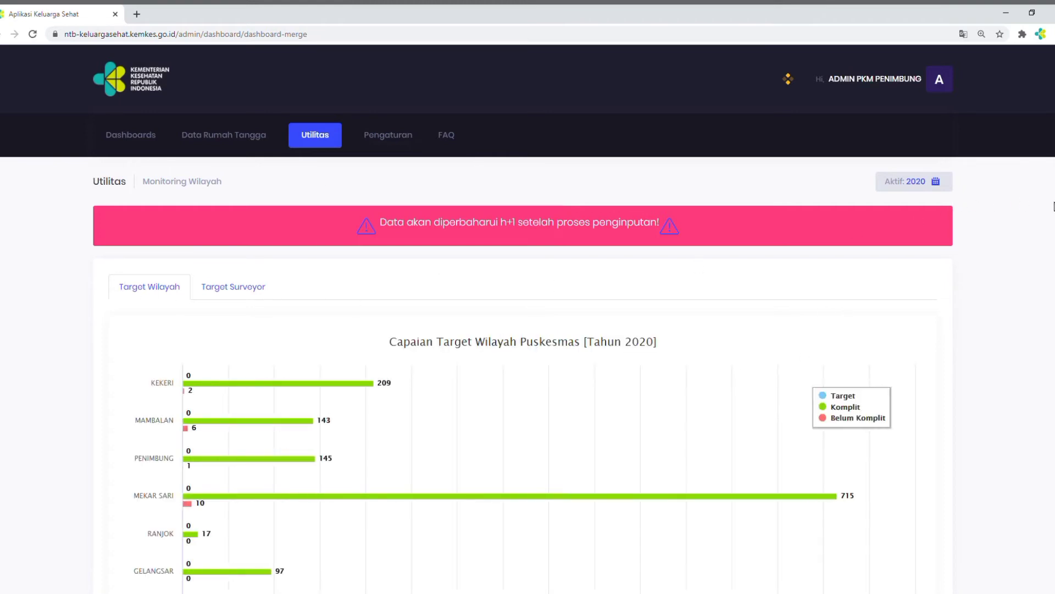
scroll(527, 319, down, 2)
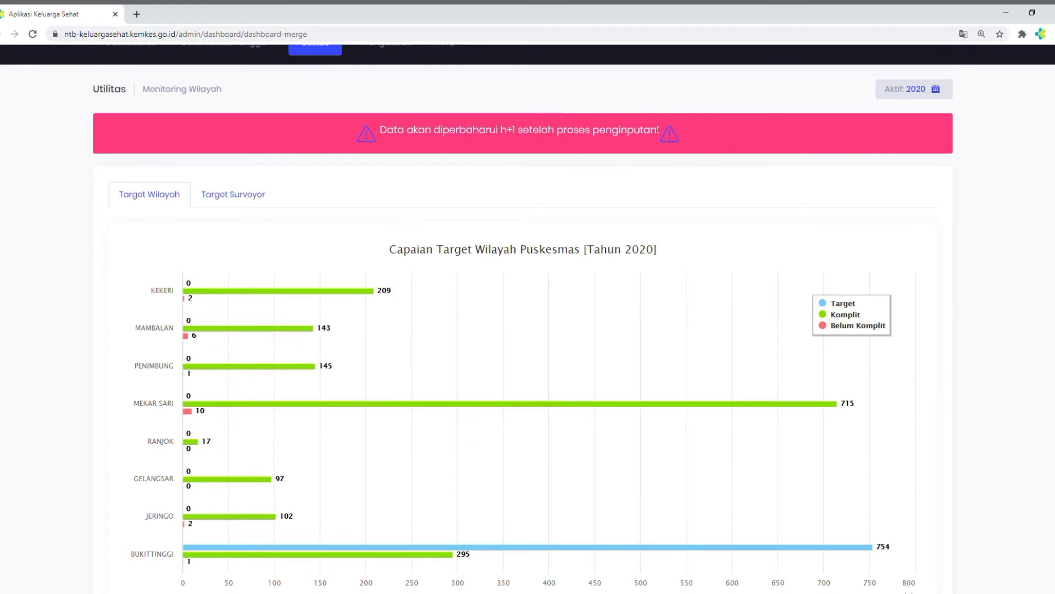
scroll(528, 319, down, 2)
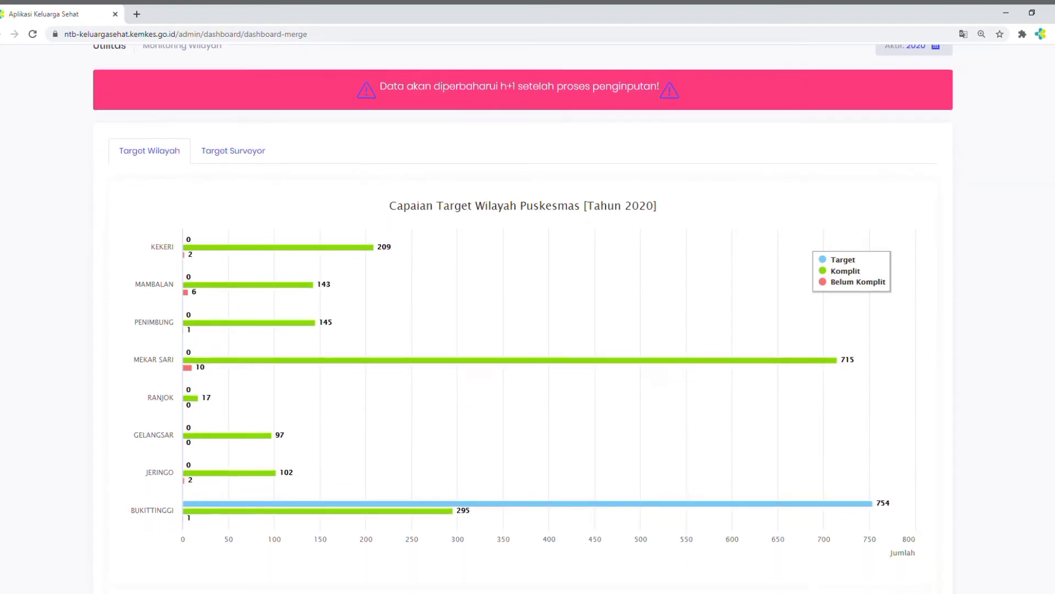
scroll(528, 319, up, 2)
scroll(528, 318, down, 5)
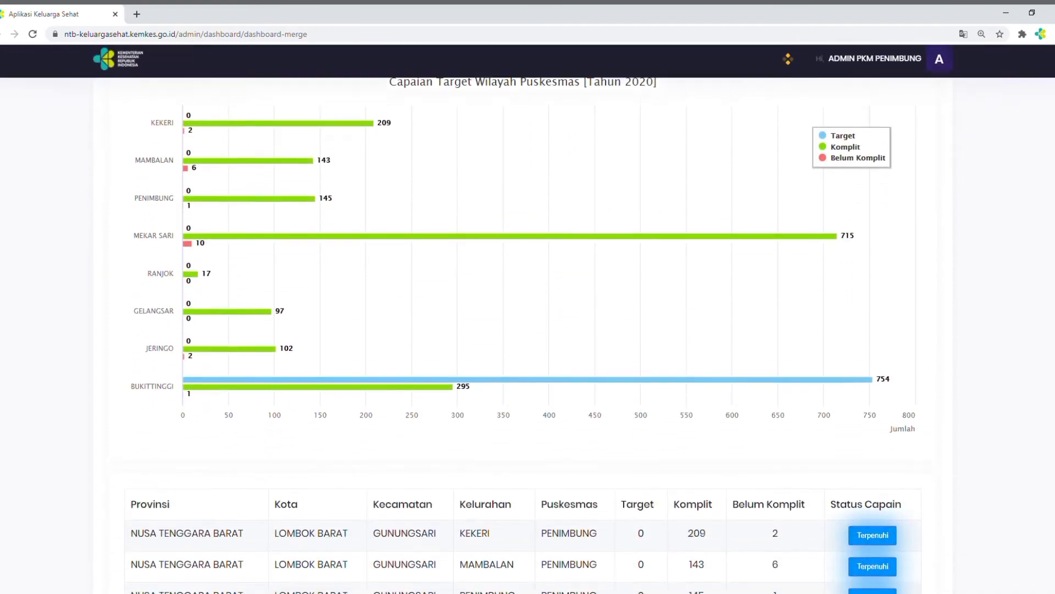
scroll(528, 318, down, 1)
scroll(528, 319, down, 1)
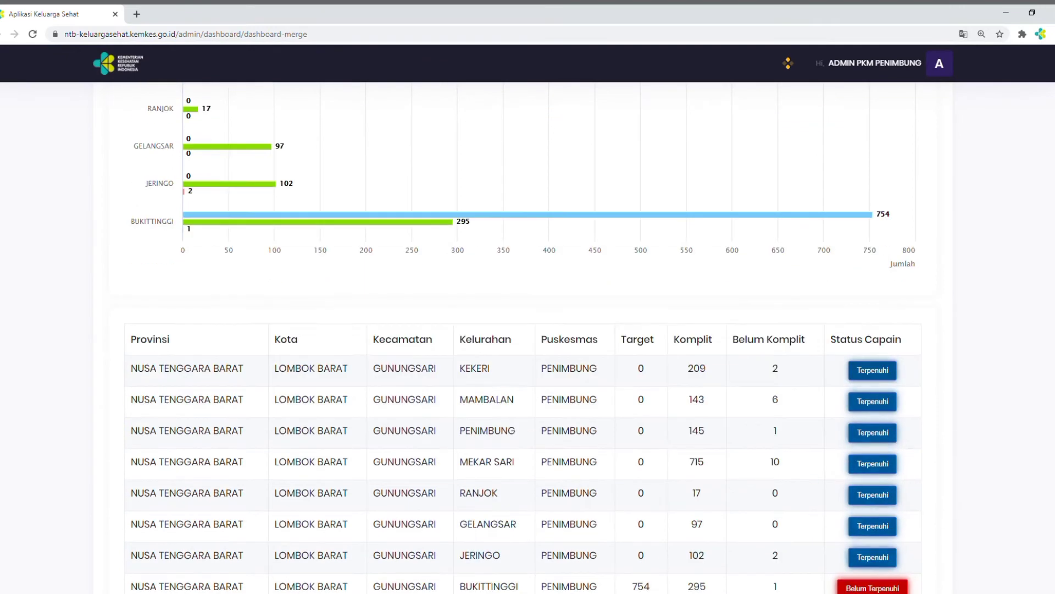
scroll(677, 499, down, 2)
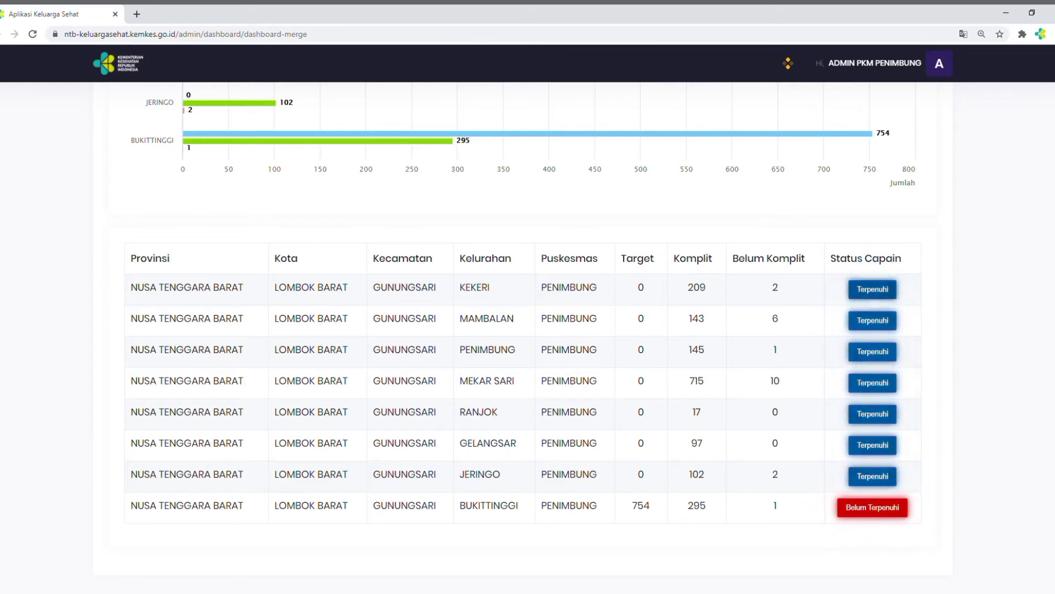
scroll(521, 324, up, 5)
scroll(522, 308, up, 2)
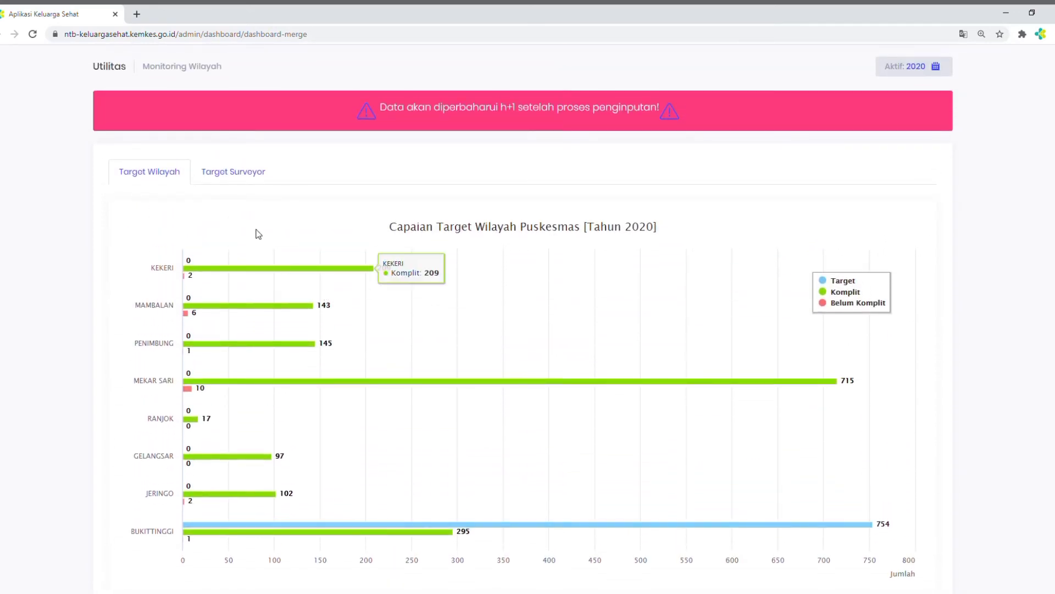
Show the Target Surveyor achievements in Monitoring Wilayah and examine the chart and the status table per surveyor
click(236, 174)
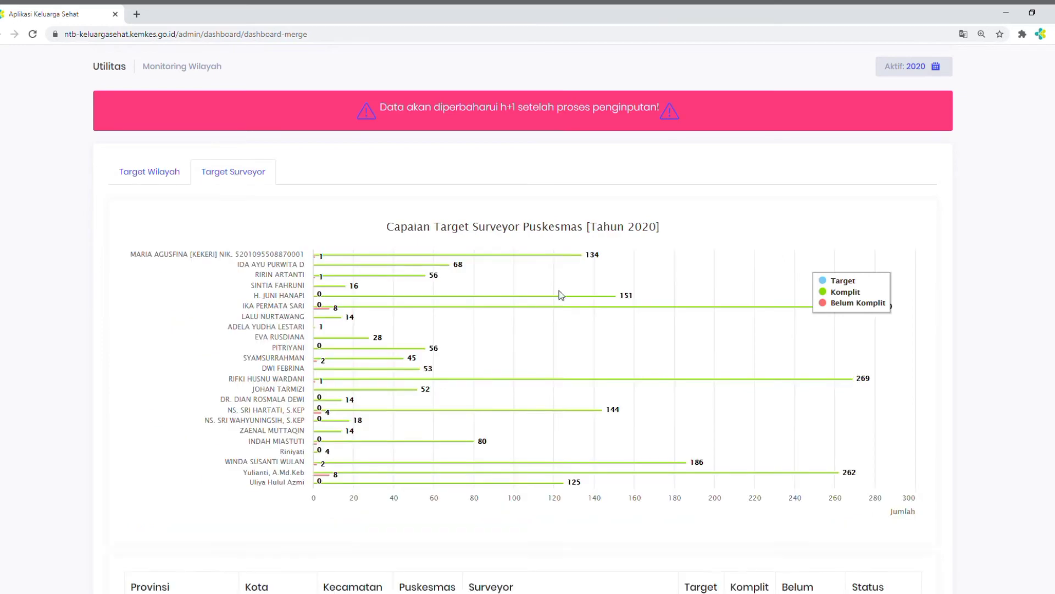
scroll(708, 363, down, 5)
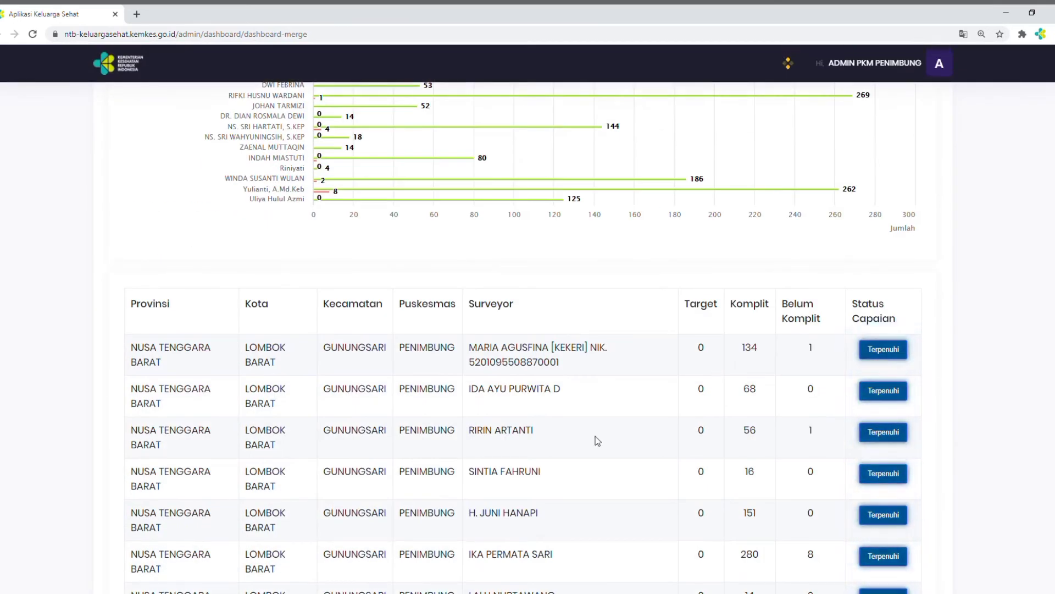
scroll(598, 440, down, 14)
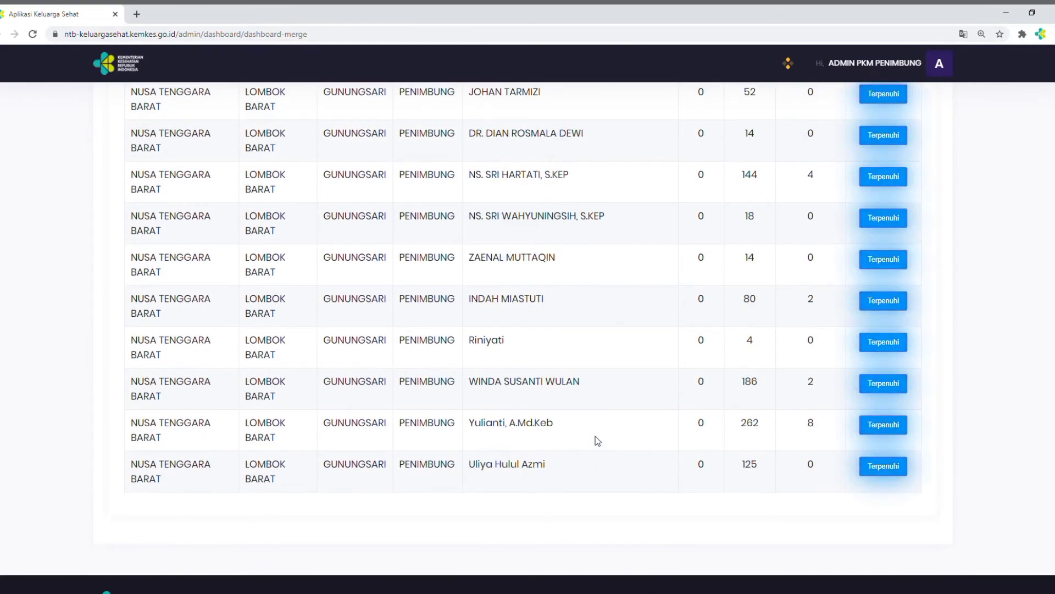
scroll(598, 440, up, 10)
scroll(597, 440, up, 4)
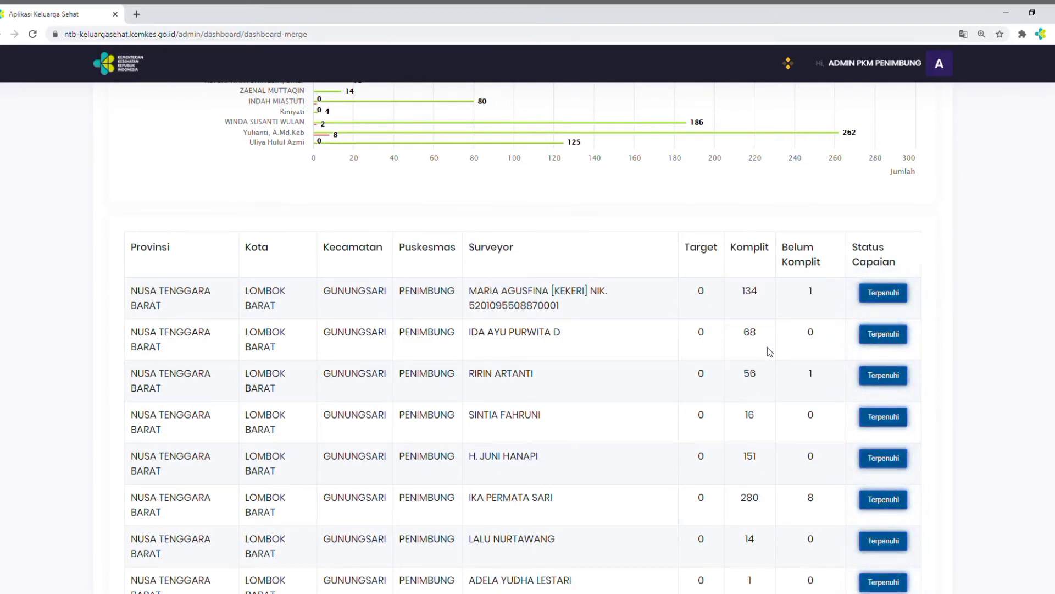
Open Download Raw Data, agree to the download terms, and download the raw data file for Puskesmas Penimbung
scroll(893, 394, down, 1)
scroll(894, 398, down, 13)
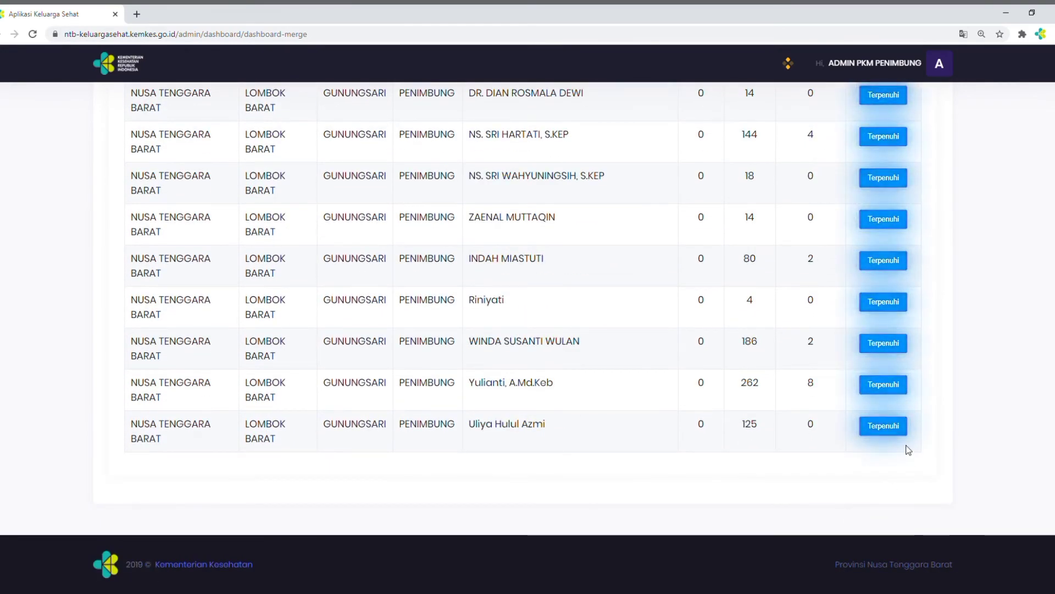
scroll(906, 444, up, 6)
scroll(906, 444, up, 15)
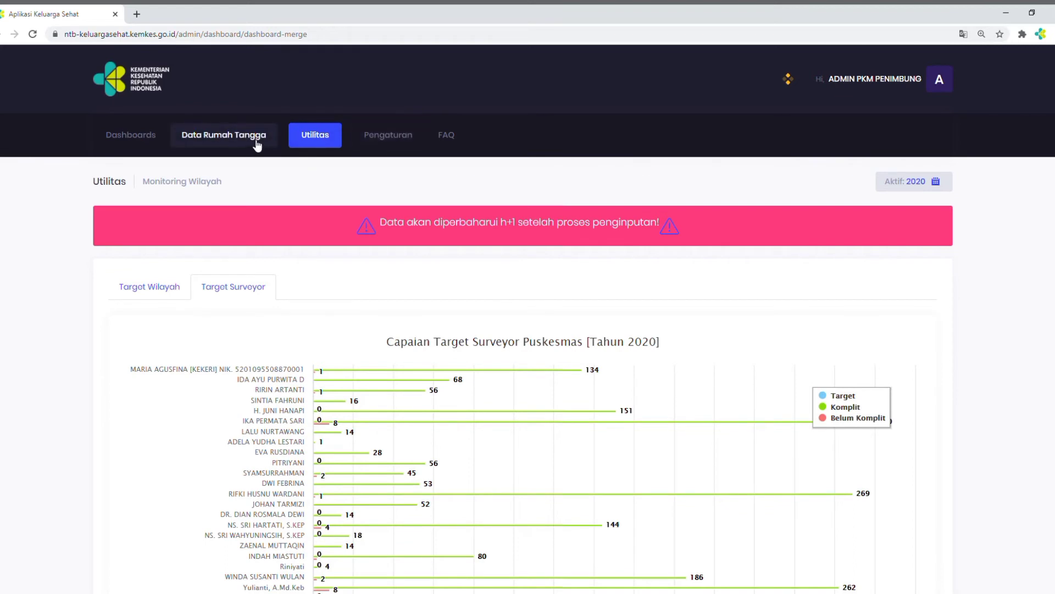
click(325, 145)
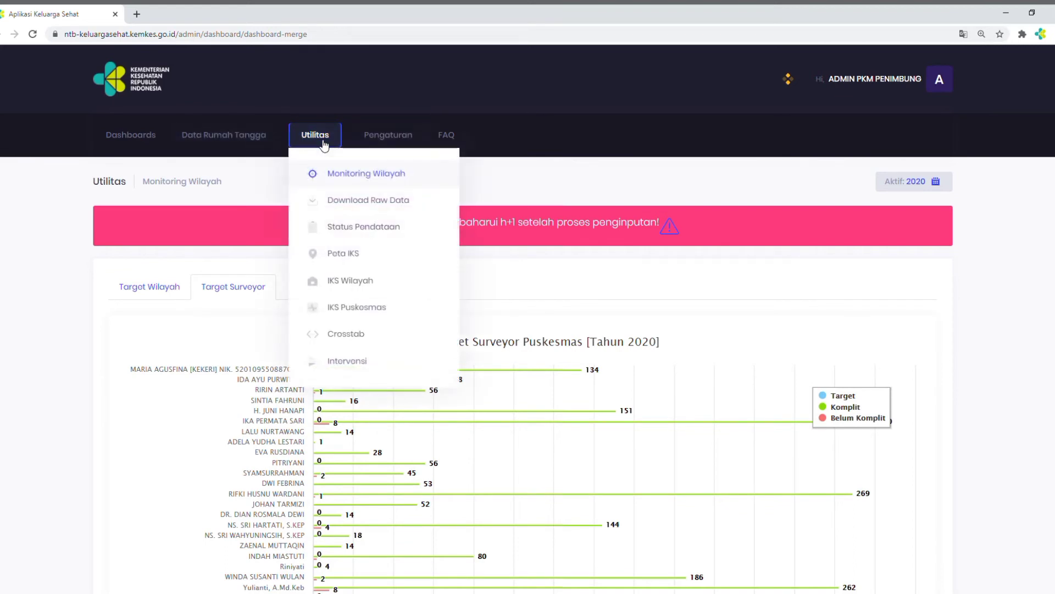
click(347, 209)
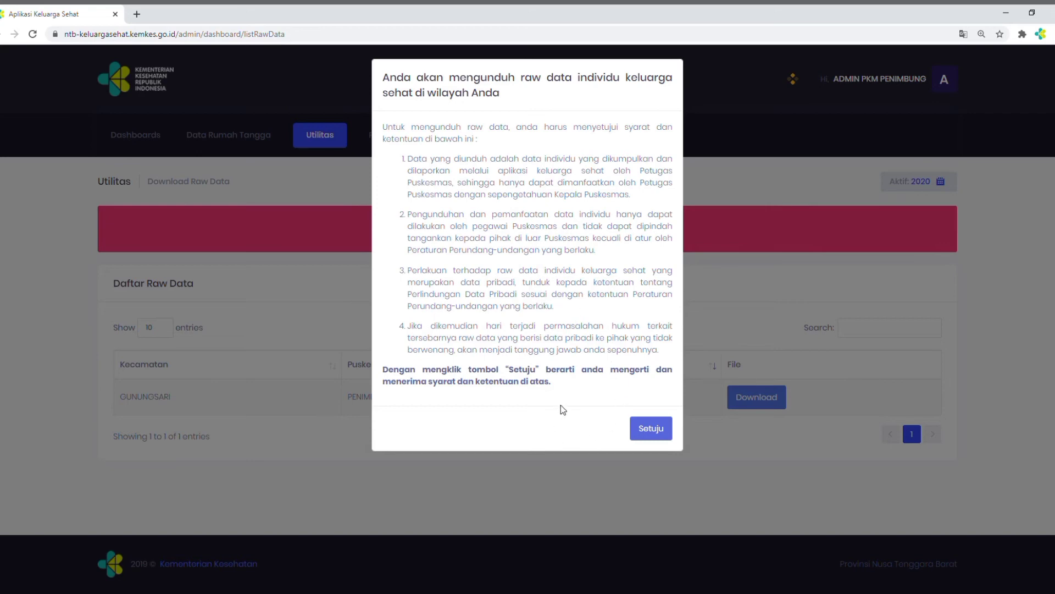
click(650, 436)
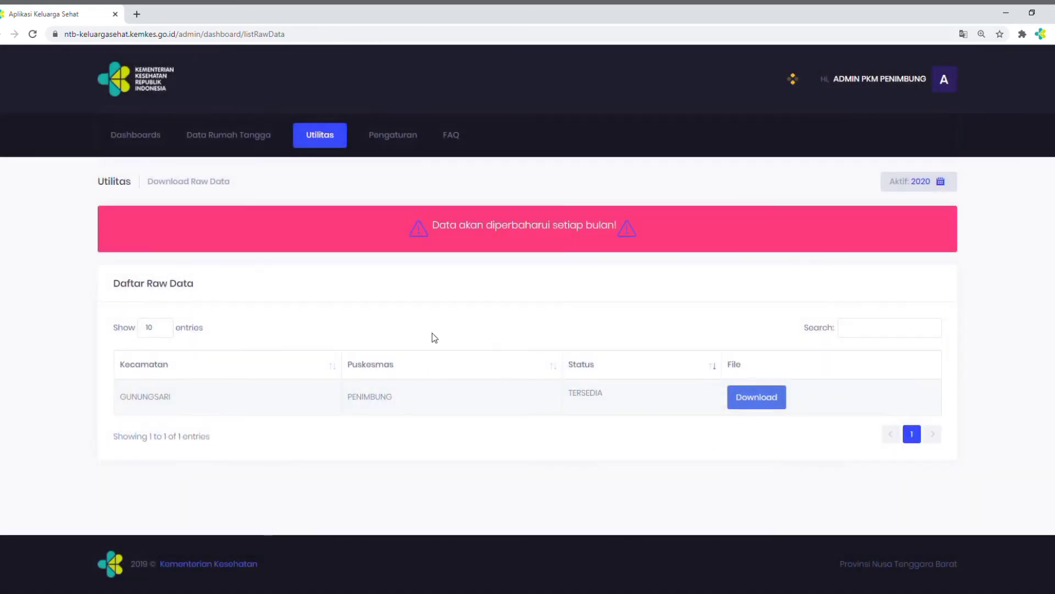
click(754, 399)
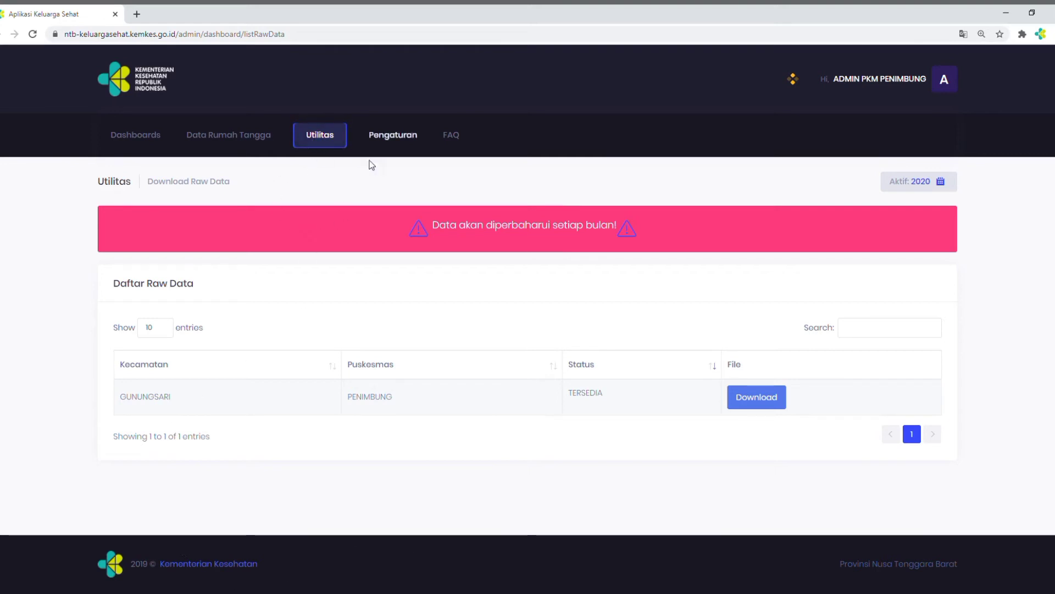
Open Status Pendataan and drill the 2020 household chart down through Nusa Tenggara Barat and Lombok Barat to the Kelurahan of Gunungsari
click(322, 142)
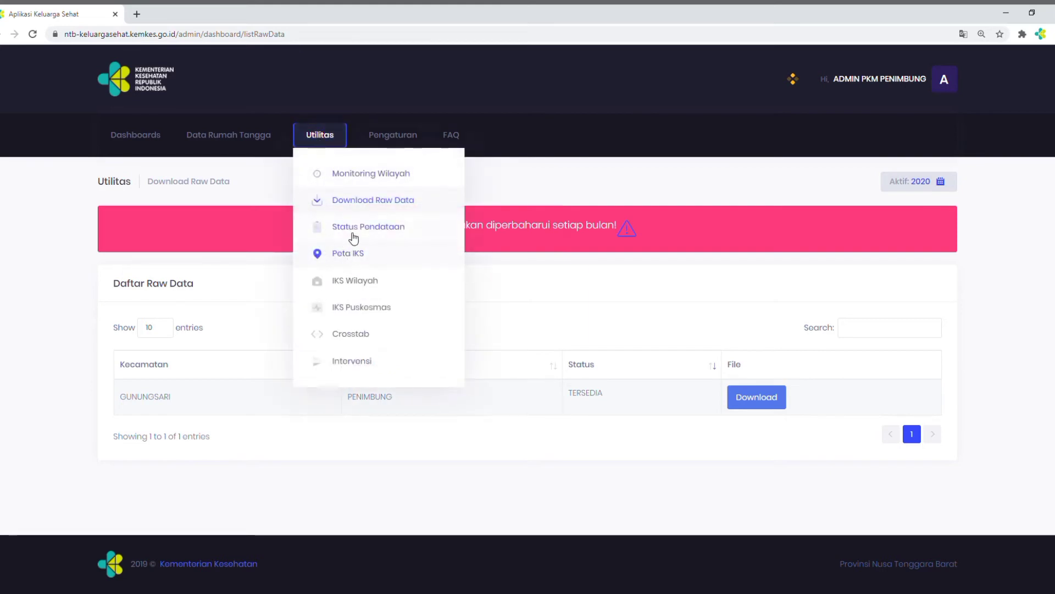
click(385, 233)
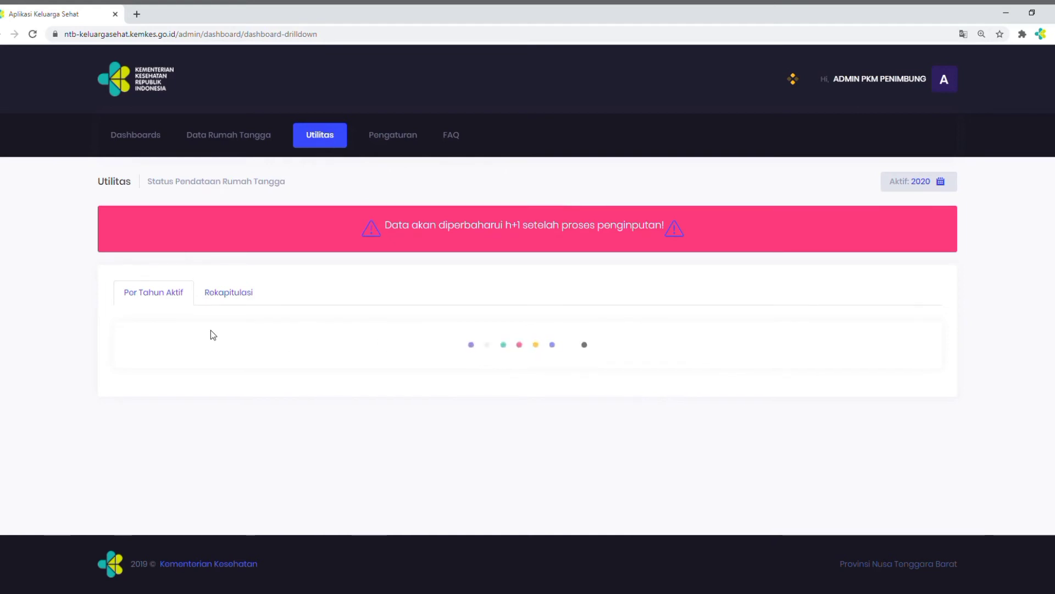
scroll(562, 379, down, 3)
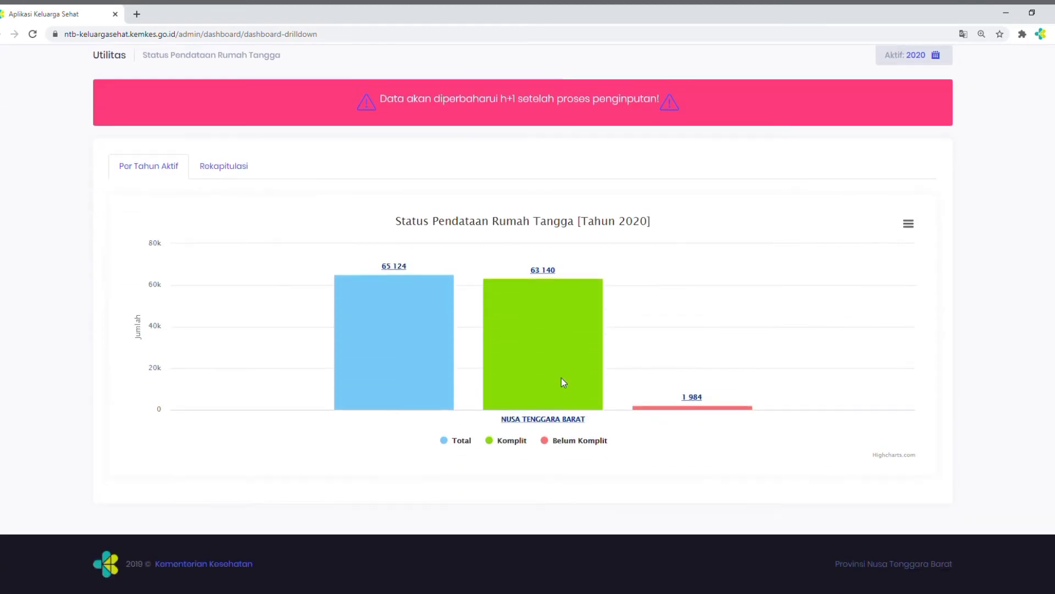
click(543, 421)
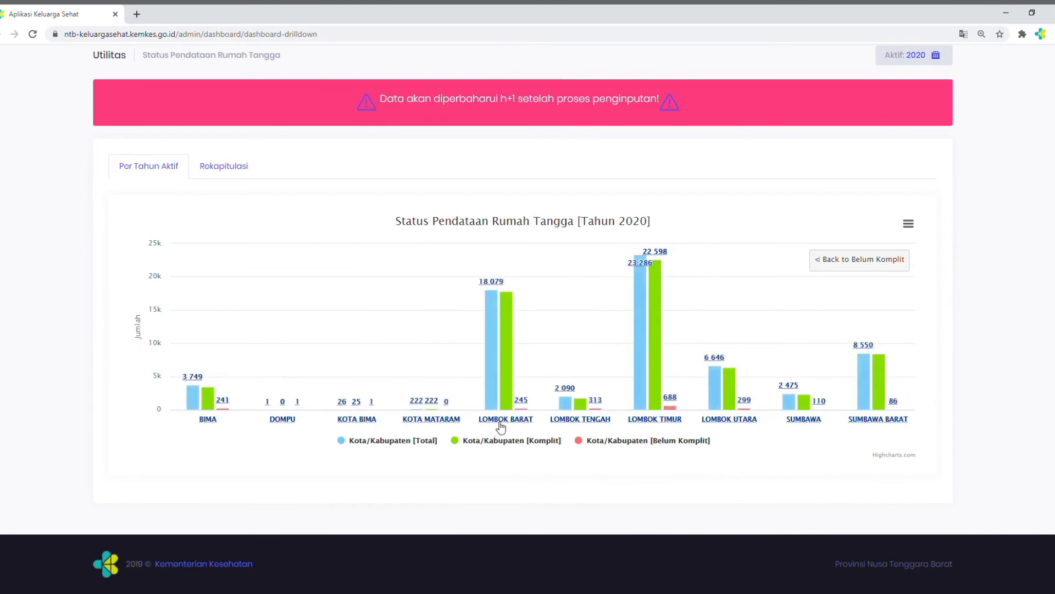
click(501, 421)
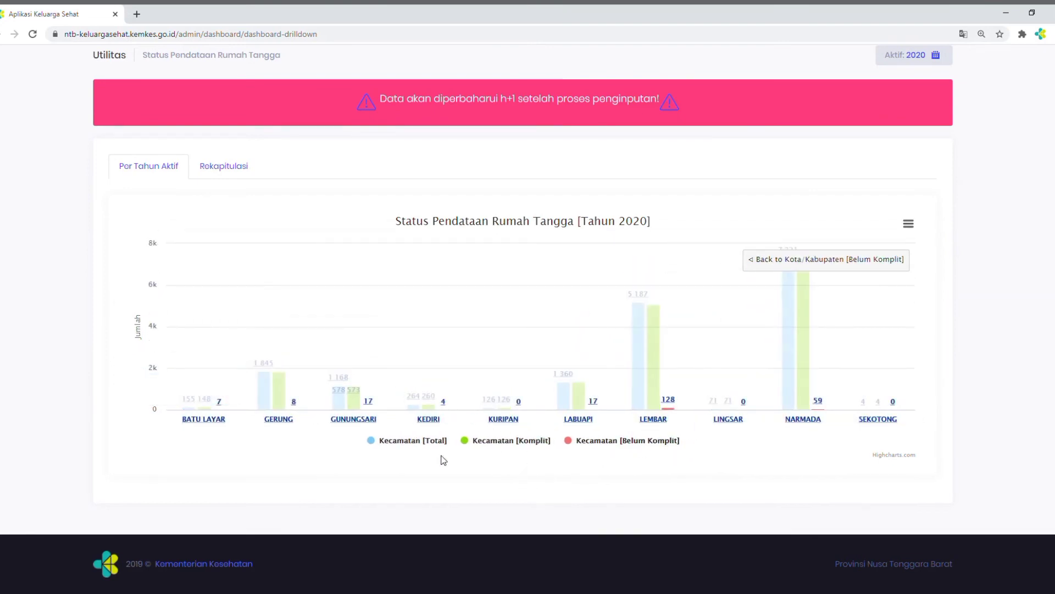
click(352, 420)
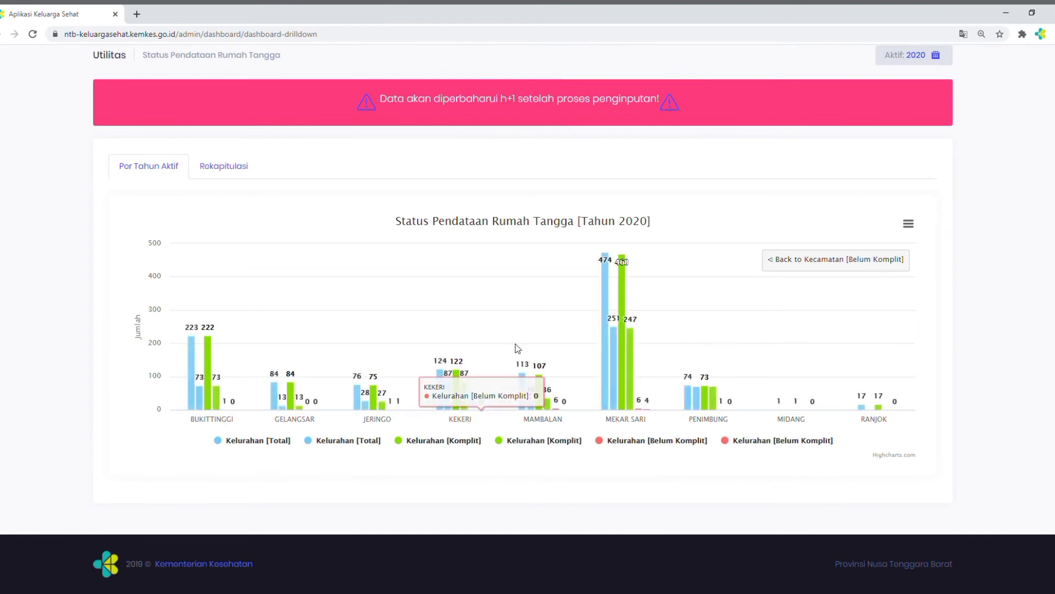
View the Peta IKS page and the IKS Puskesmas table of healthy family indicators
scroll(515, 349, up, 2)
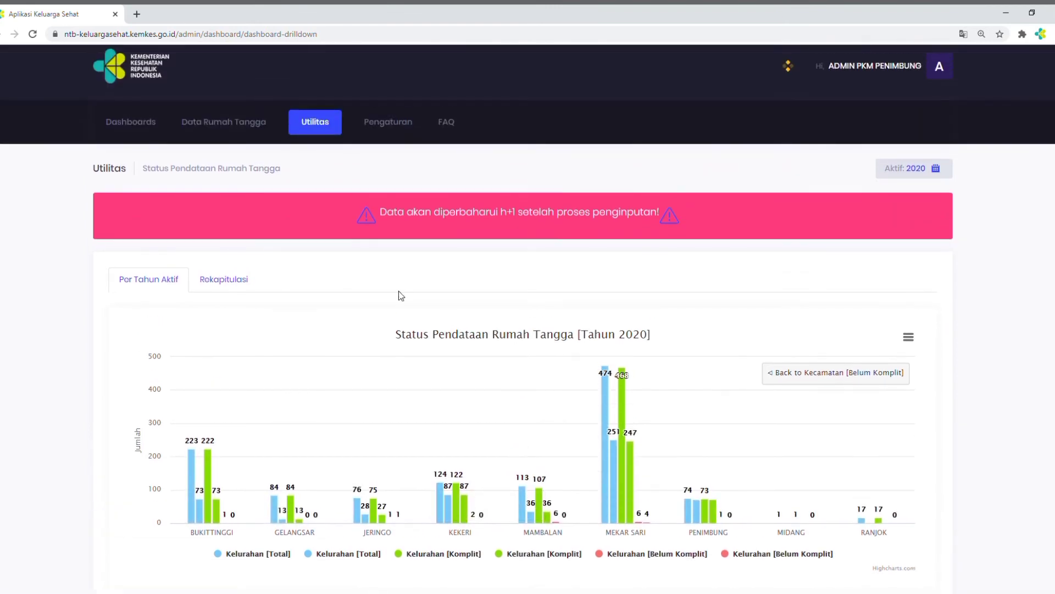
click(308, 131)
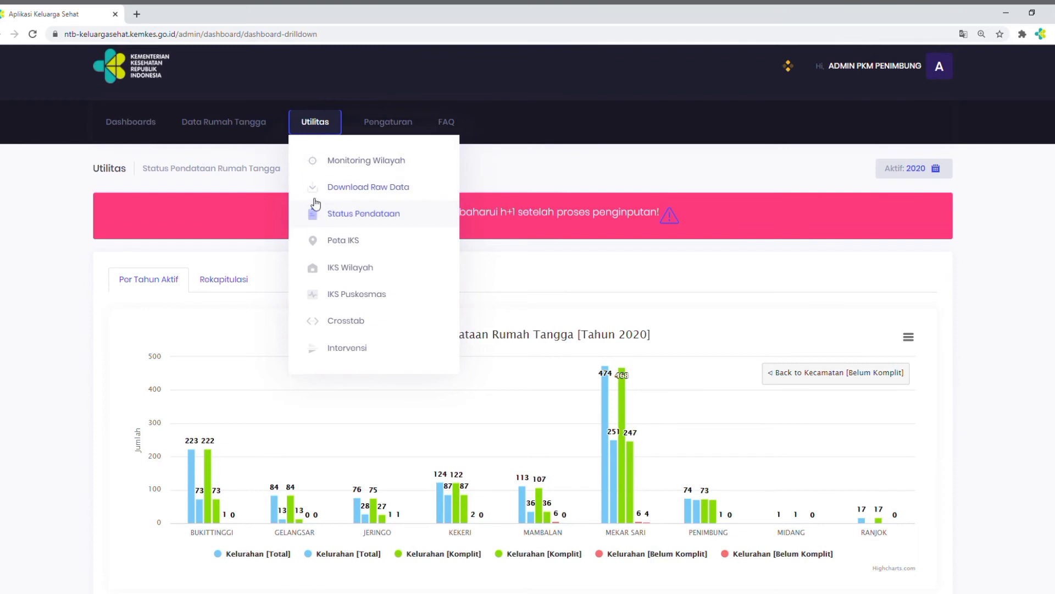
click(337, 242)
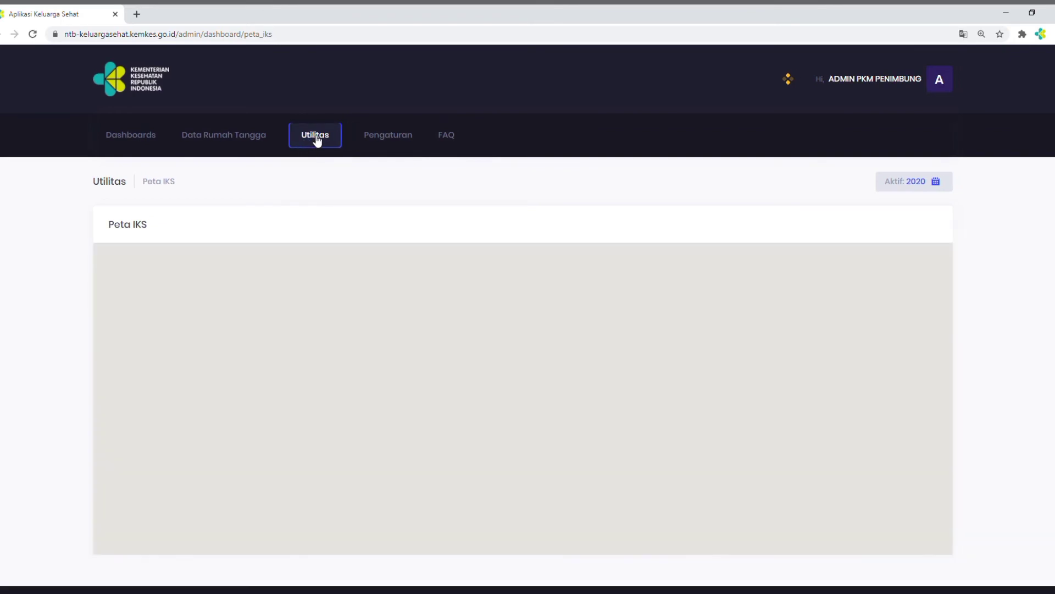
click(317, 141)
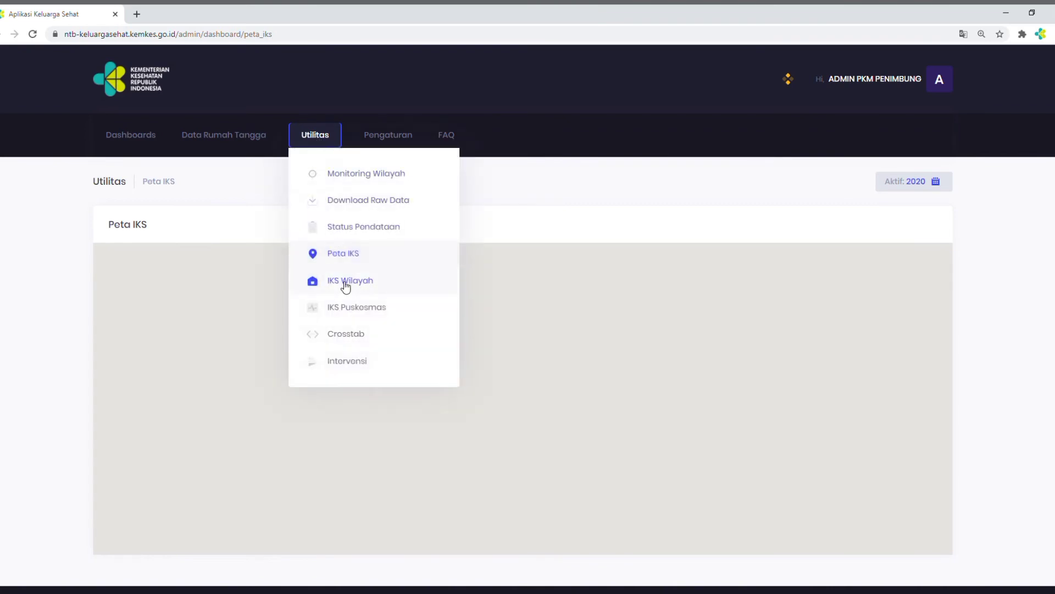
click(351, 311)
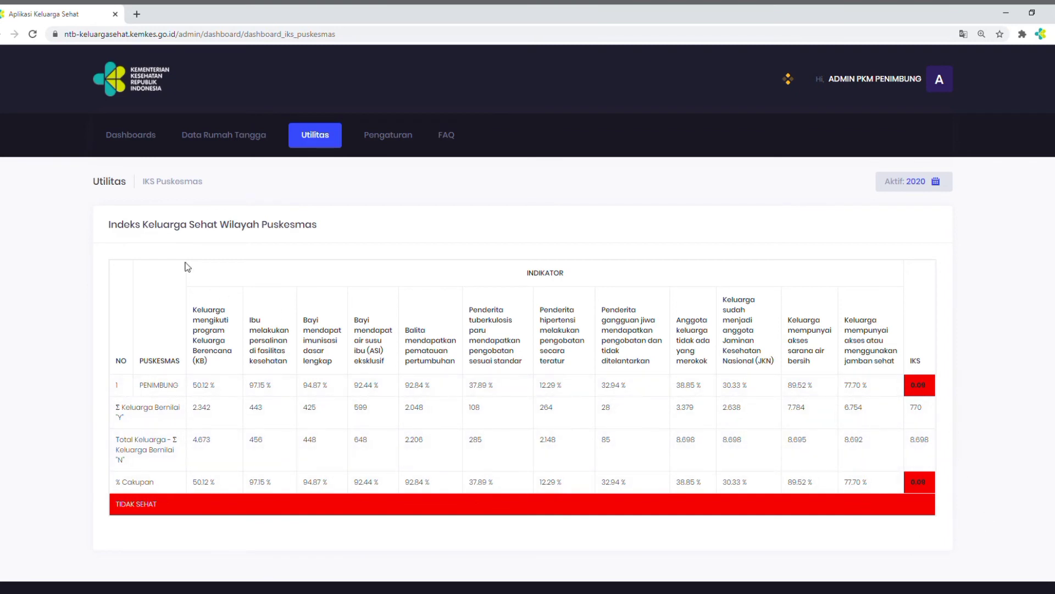
Open the Crosstab analysis page and try its option for choosing a CSV file to upload
click(315, 144)
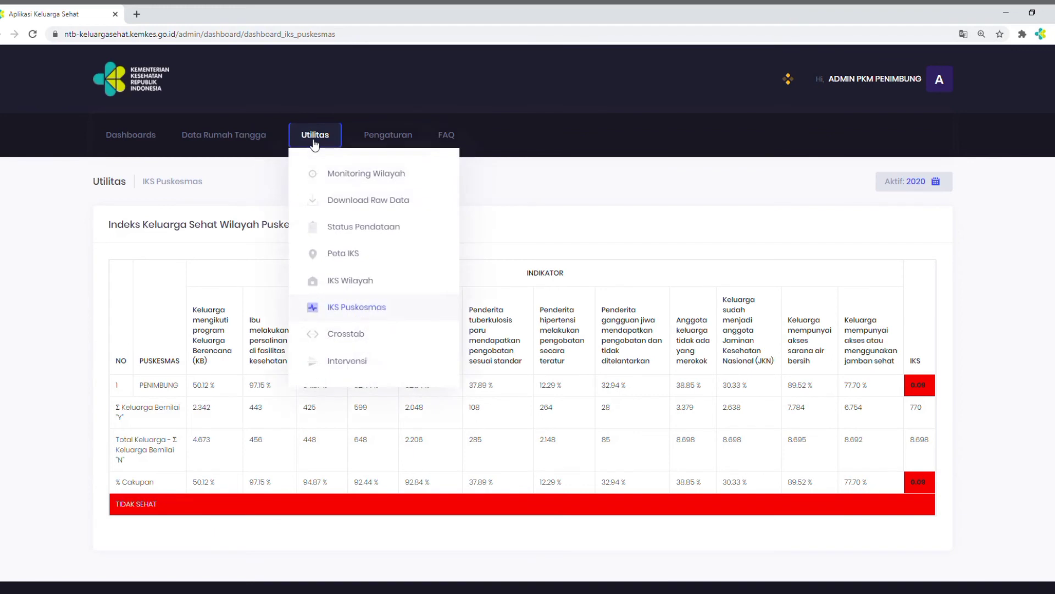
click(332, 337)
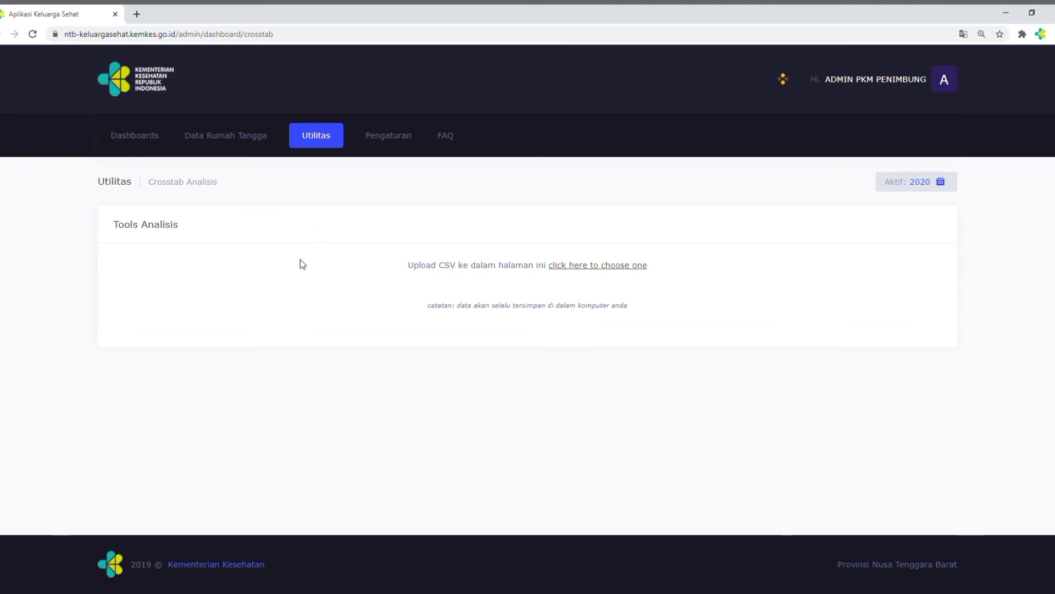
click(580, 269)
Open the Data Rumah Tangga list and show its advanced search fields
click(316, 144)
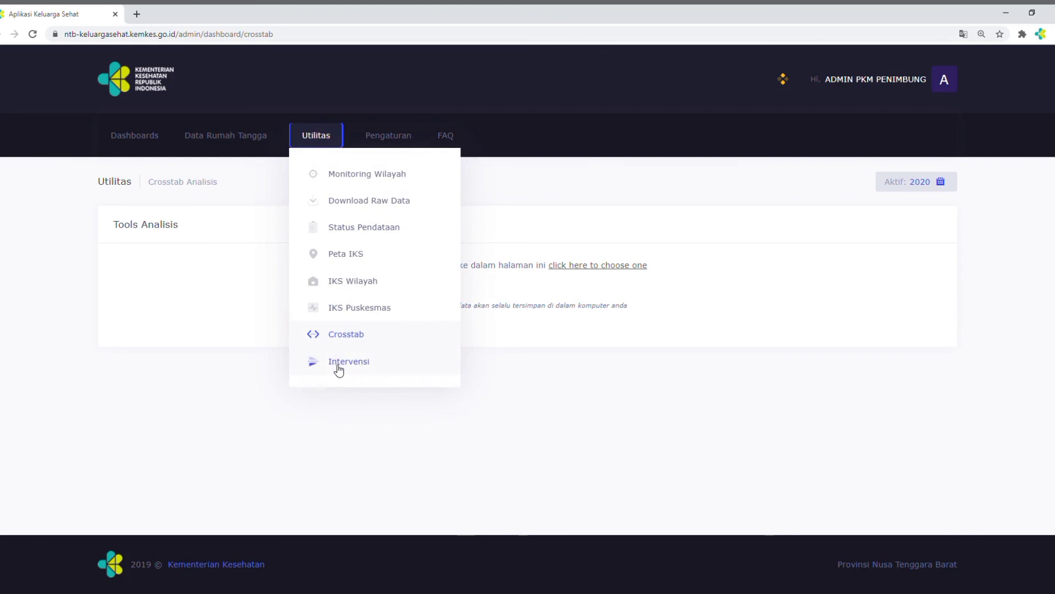
click(225, 138)
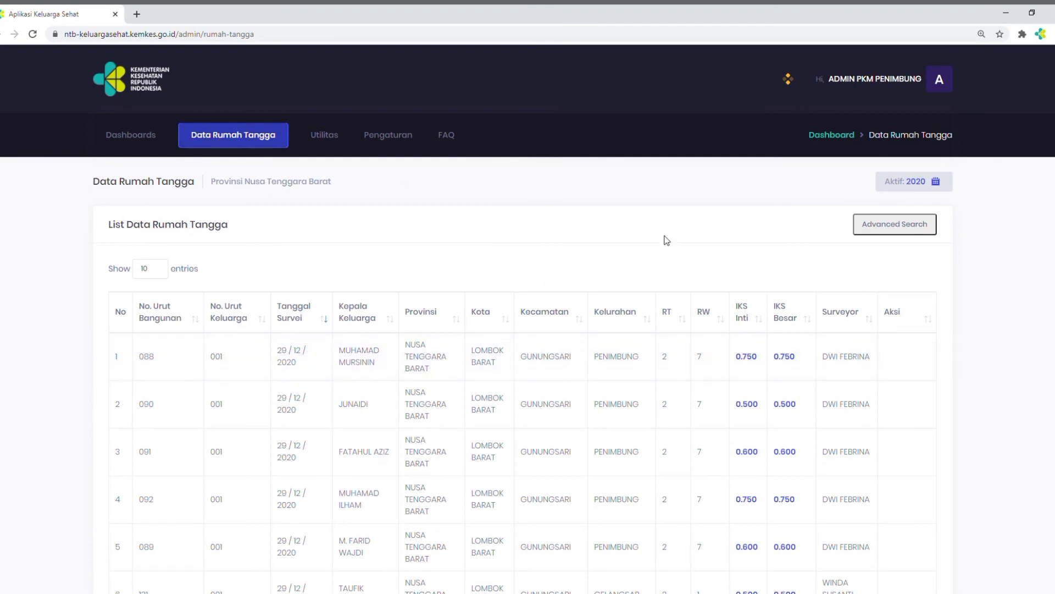
click(891, 234)
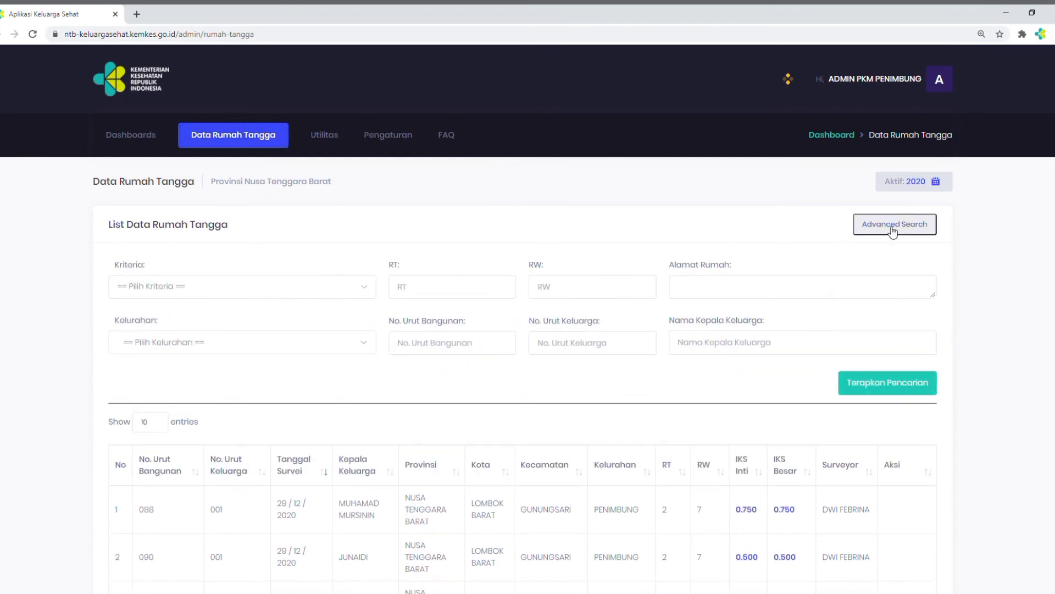
Search the household list for Kriteria TIDAK SEHAT in Kelurahan BUKITTINGGI and examine the filtered entries
click(361, 289)
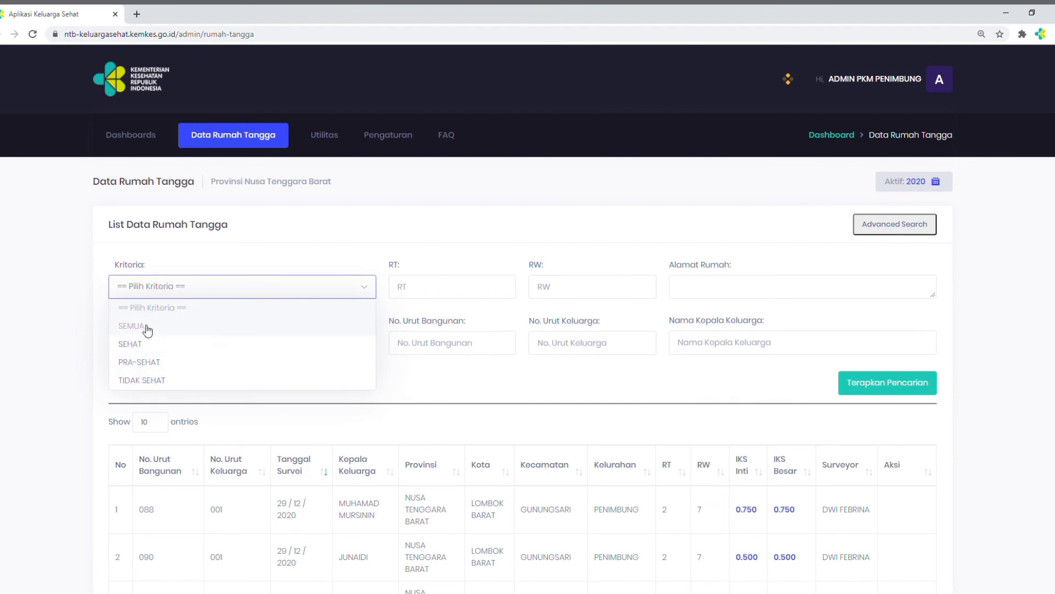
click(154, 385)
click(365, 345)
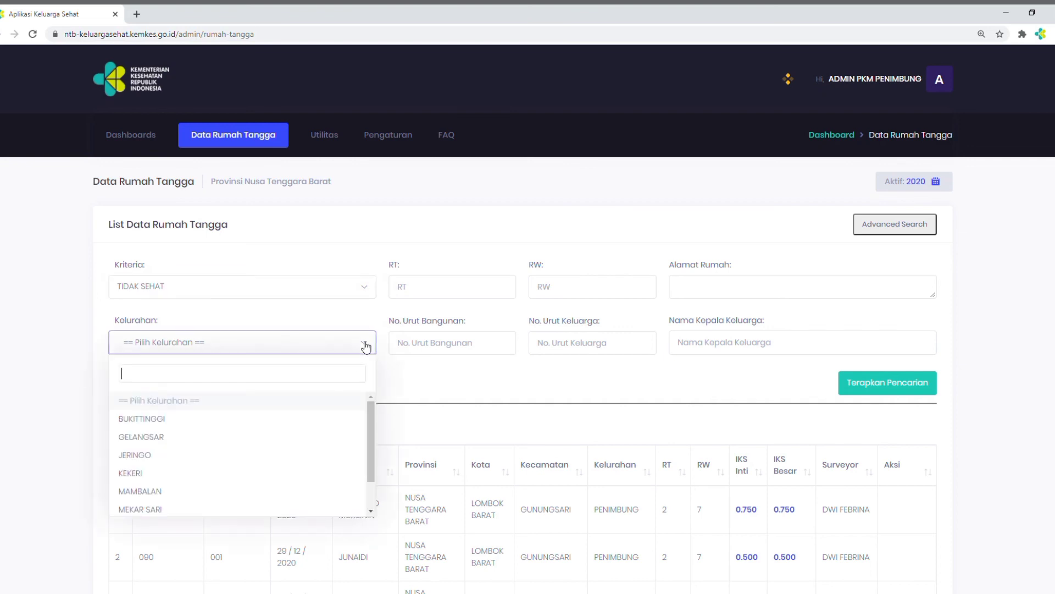
click(156, 421)
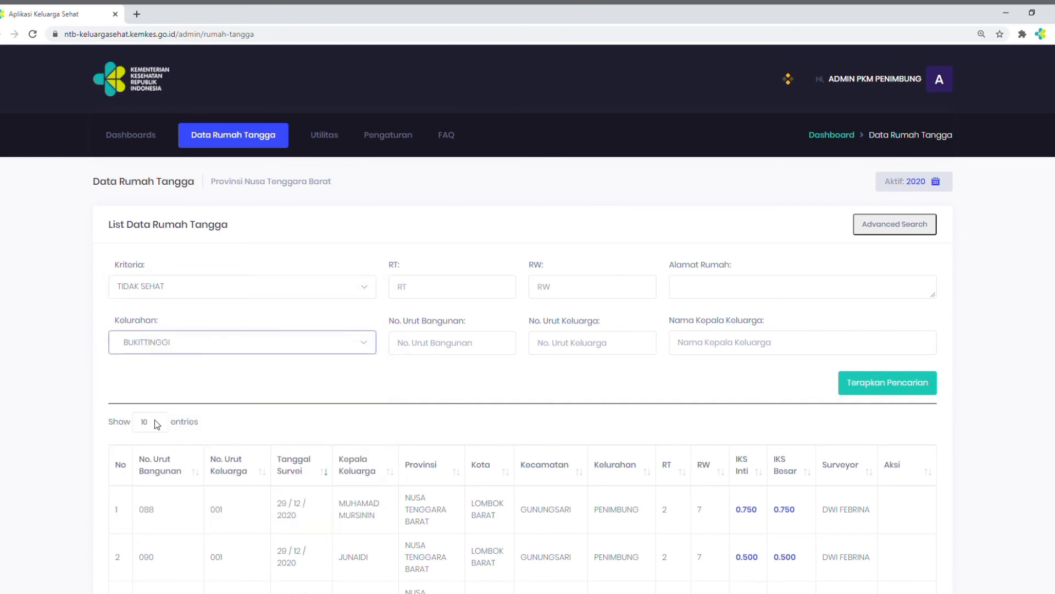
click(859, 387)
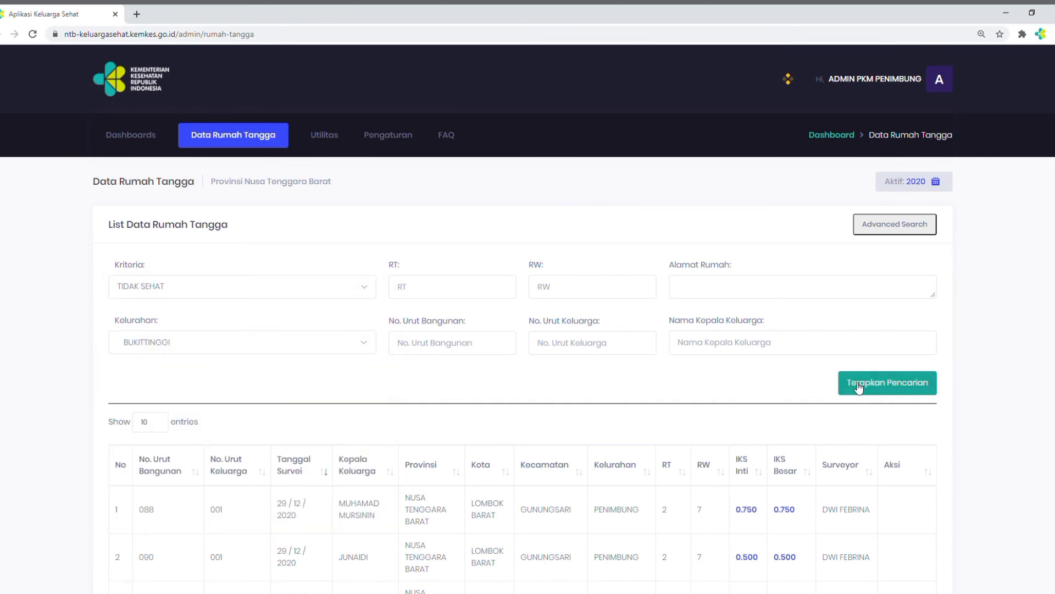
scroll(859, 387, down, 9)
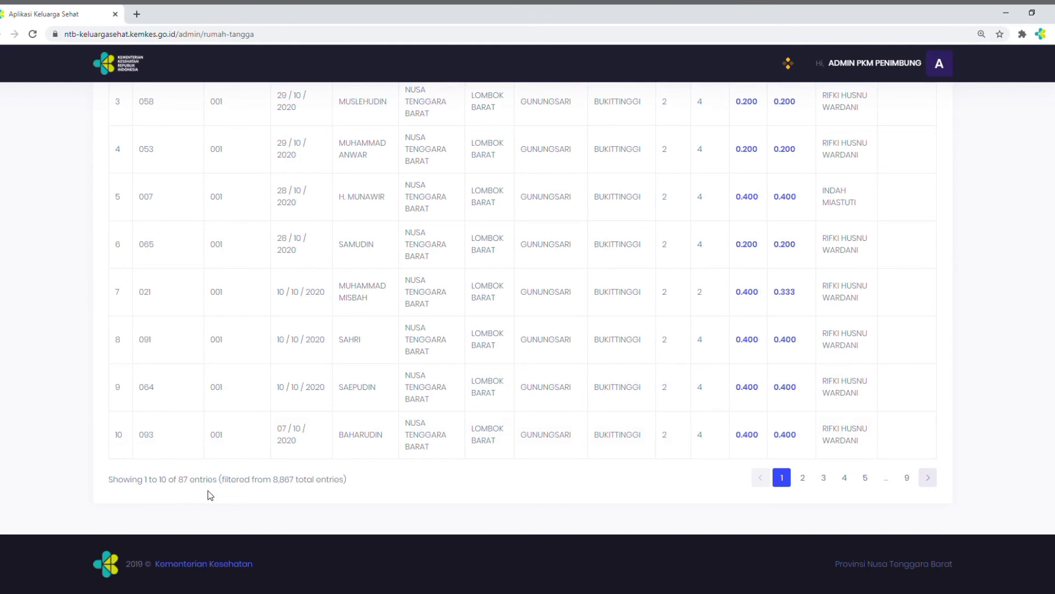
Change the Kriteria filter to PRA-SEHAT, apply the search, and examine the filtered household entries
scroll(208, 490, up, 3)
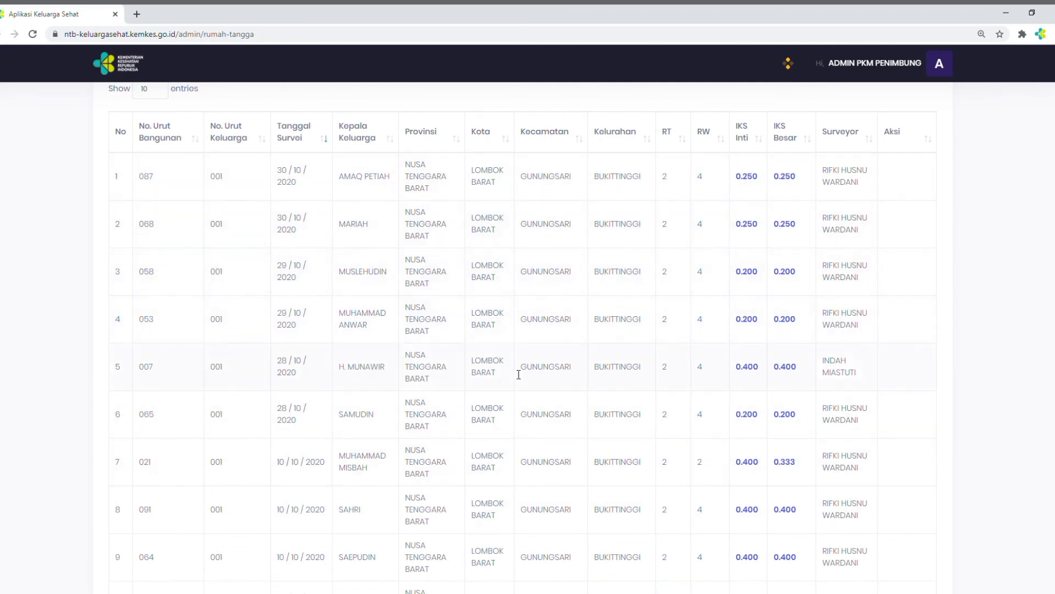
scroll(655, 361, up, 4)
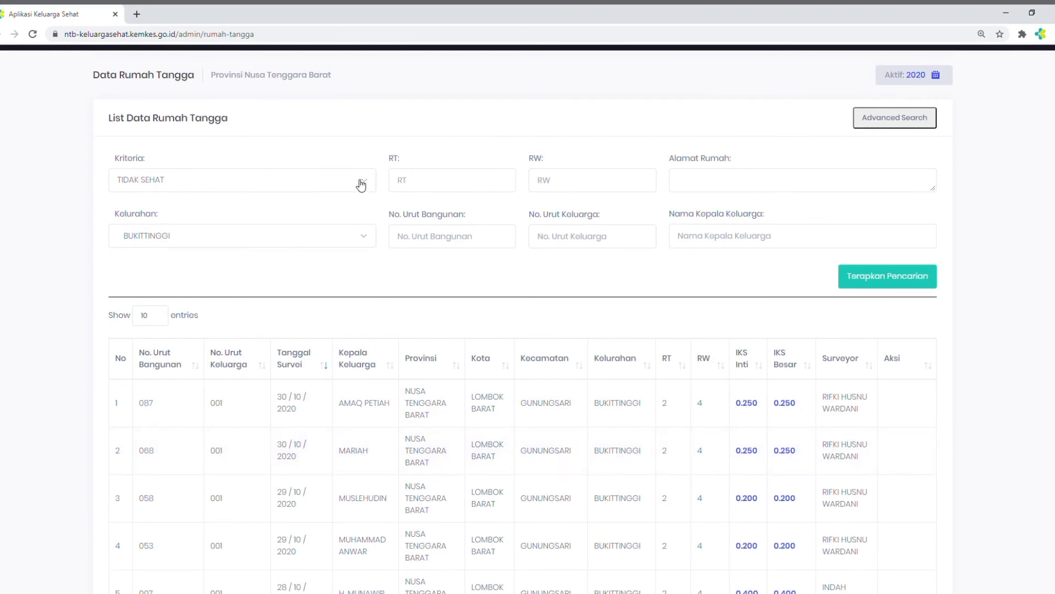
click(365, 185)
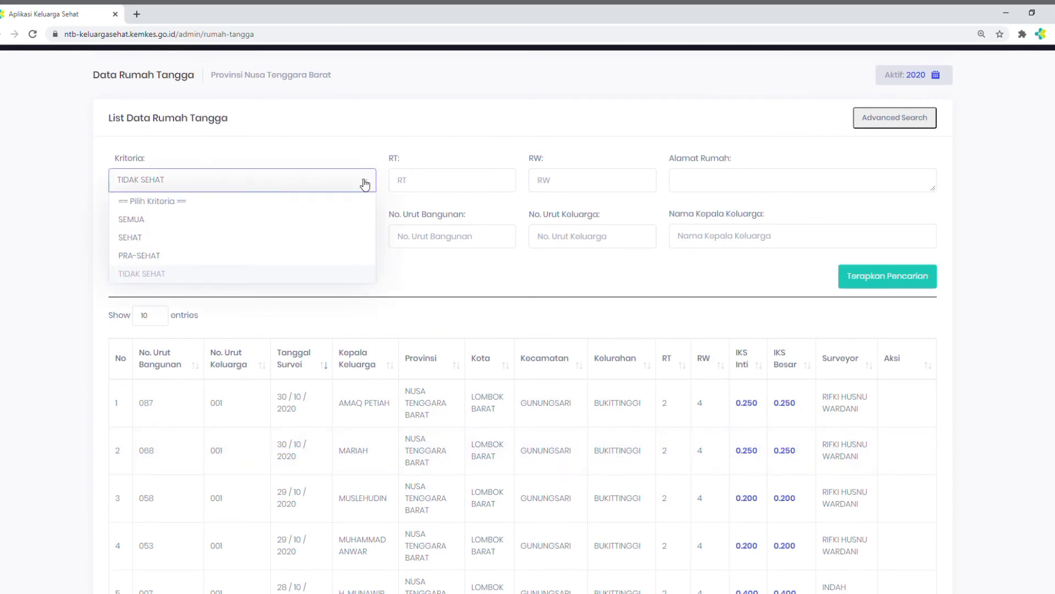
click(149, 264)
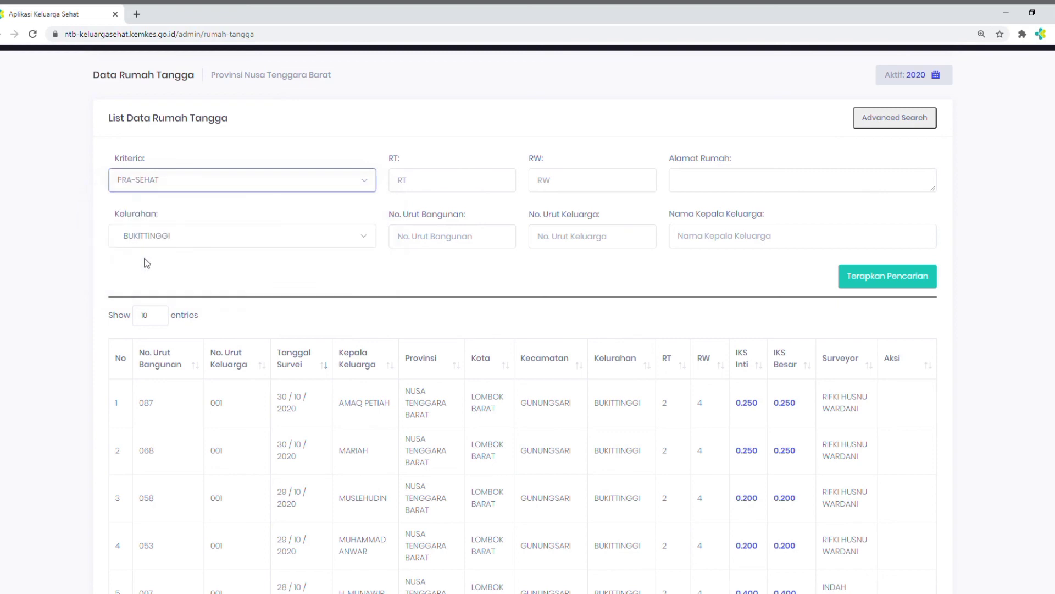
click(874, 275)
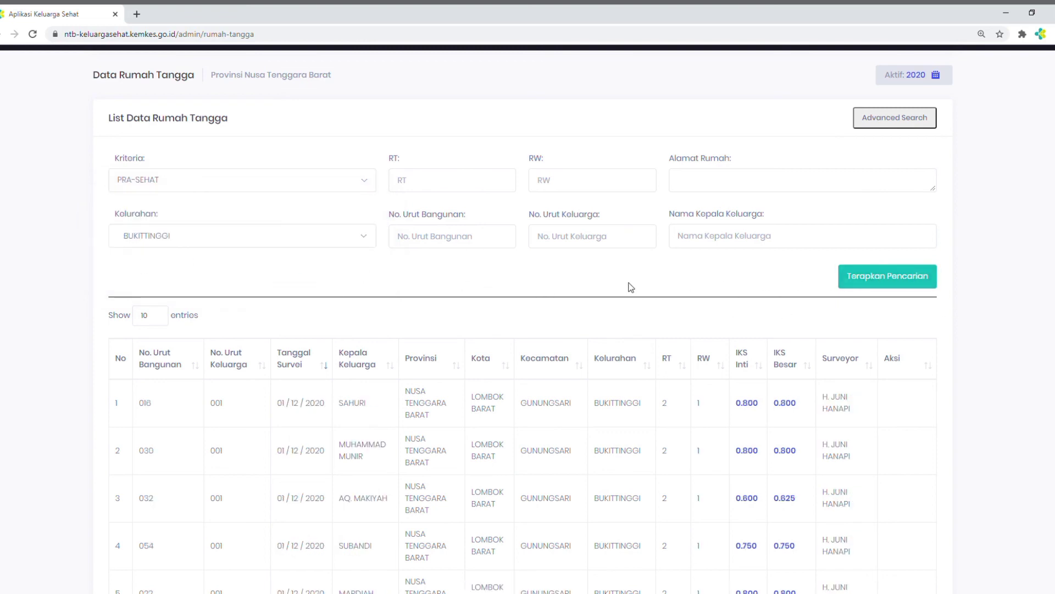
scroll(631, 287, down, 7)
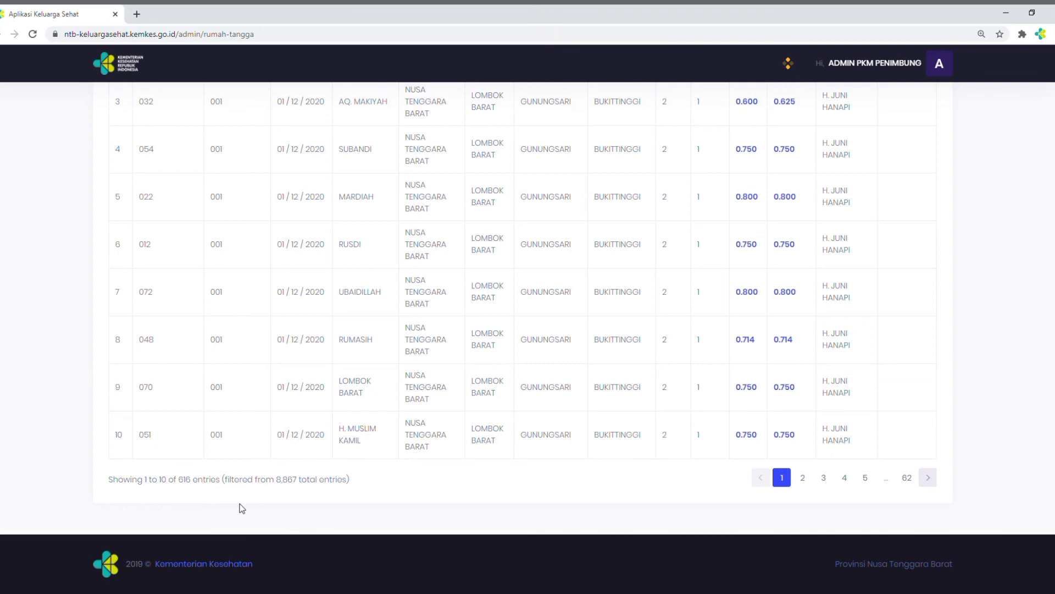
scroll(242, 508, up, 2)
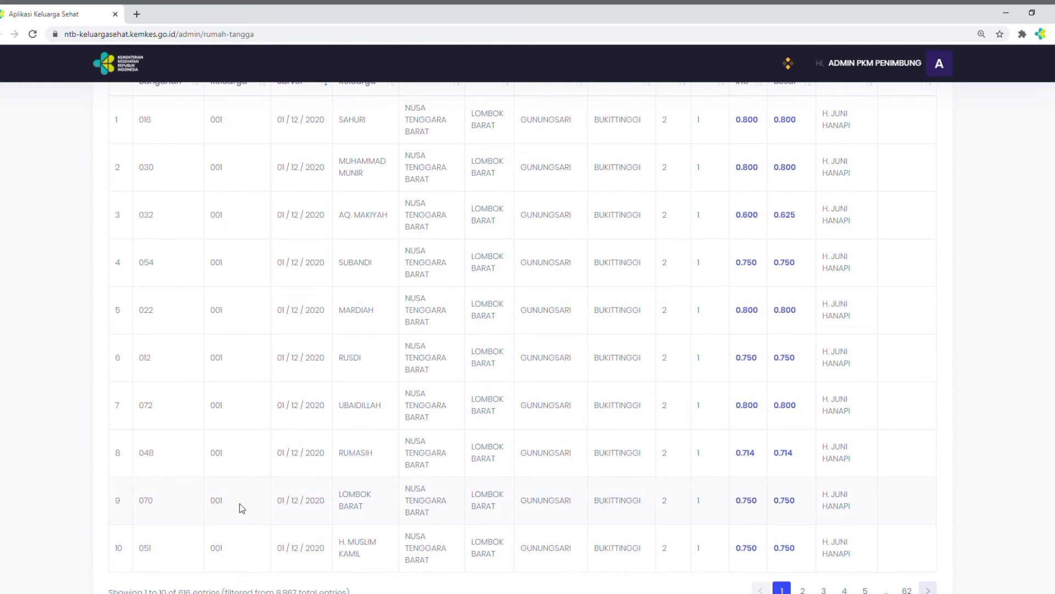
scroll(242, 508, up, 4)
scroll(280, 393, up, 3)
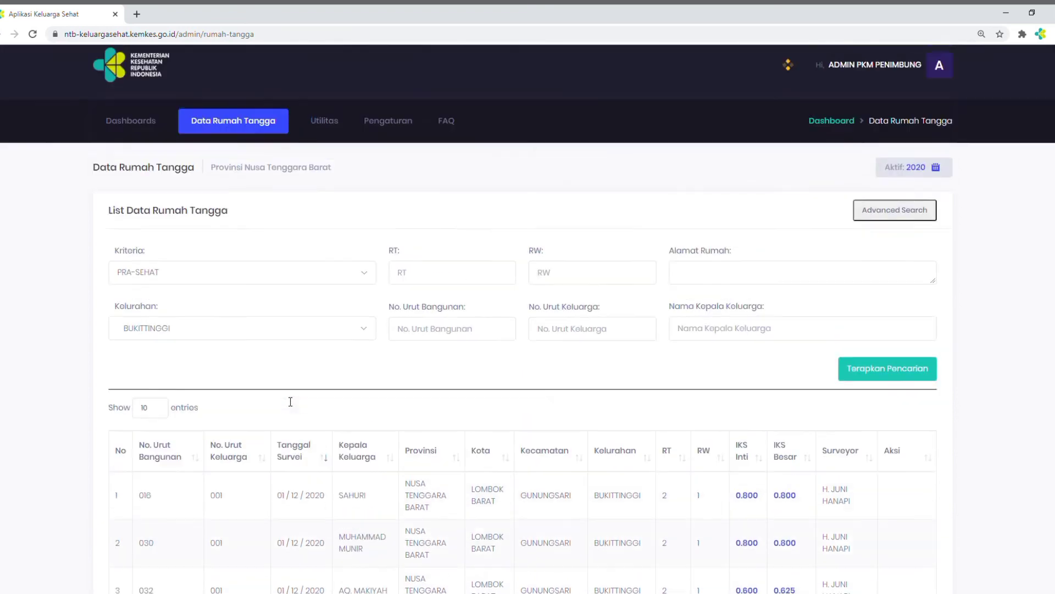
Change the Kriteria filter to SEHAT, apply the search, and examine the filtered household entries
scroll(290, 402, up, 1)
click(367, 290)
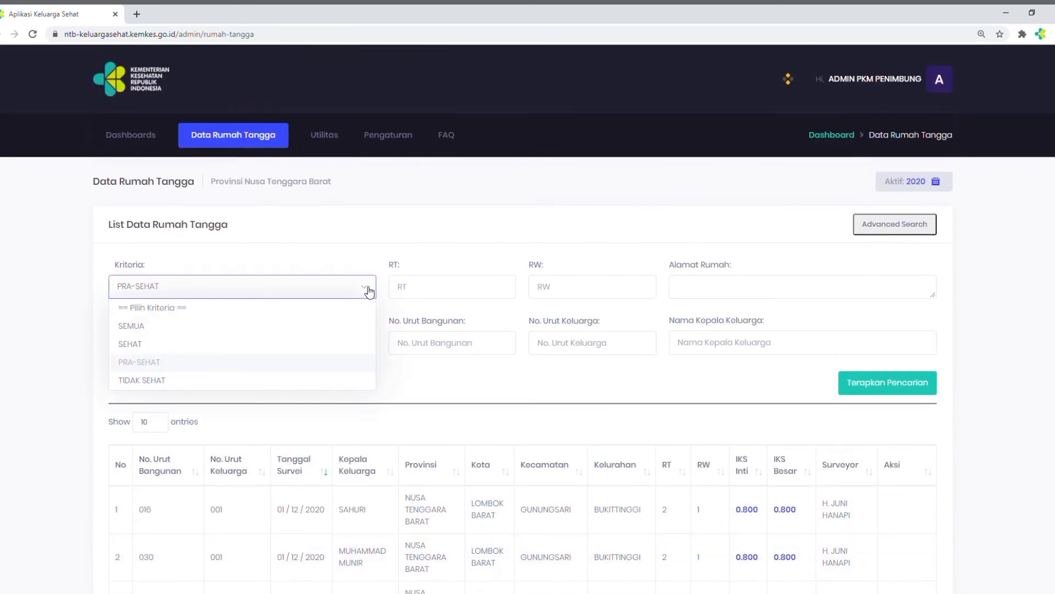
click(203, 352)
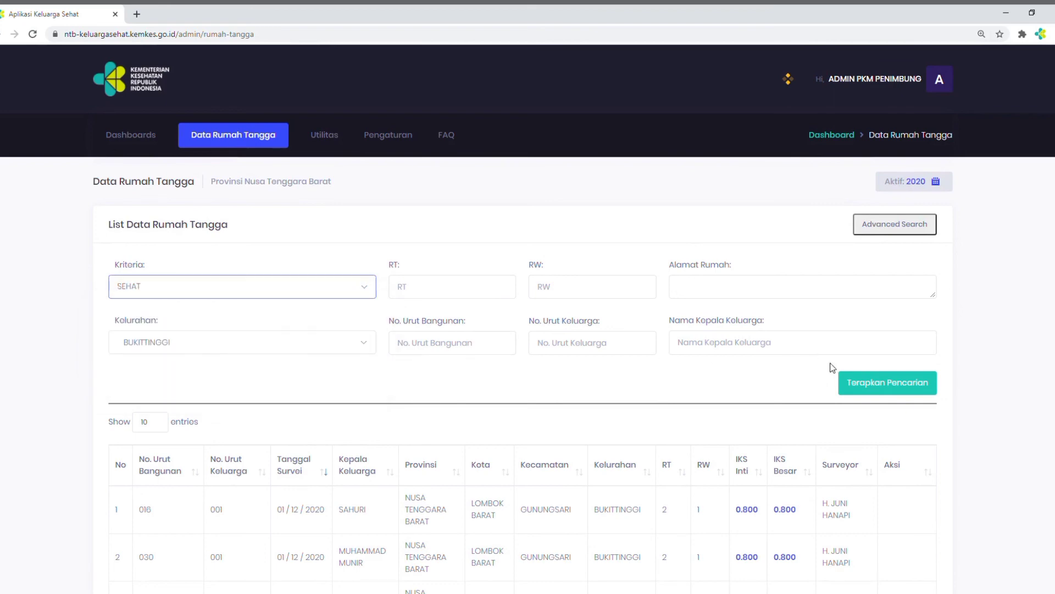
click(853, 385)
scroll(621, 373, down, 3)
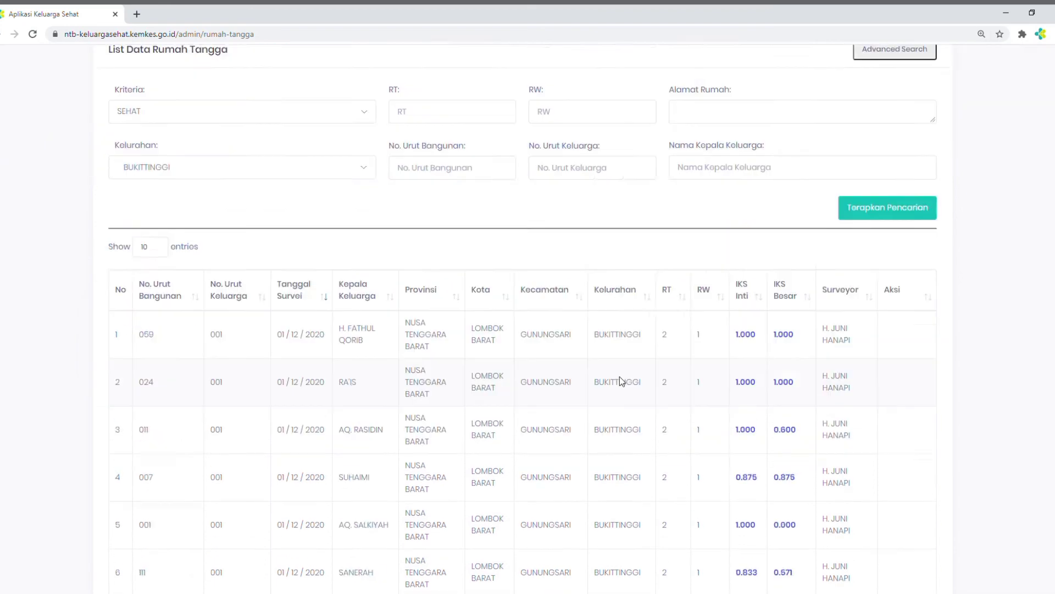
scroll(449, 427, down, 6)
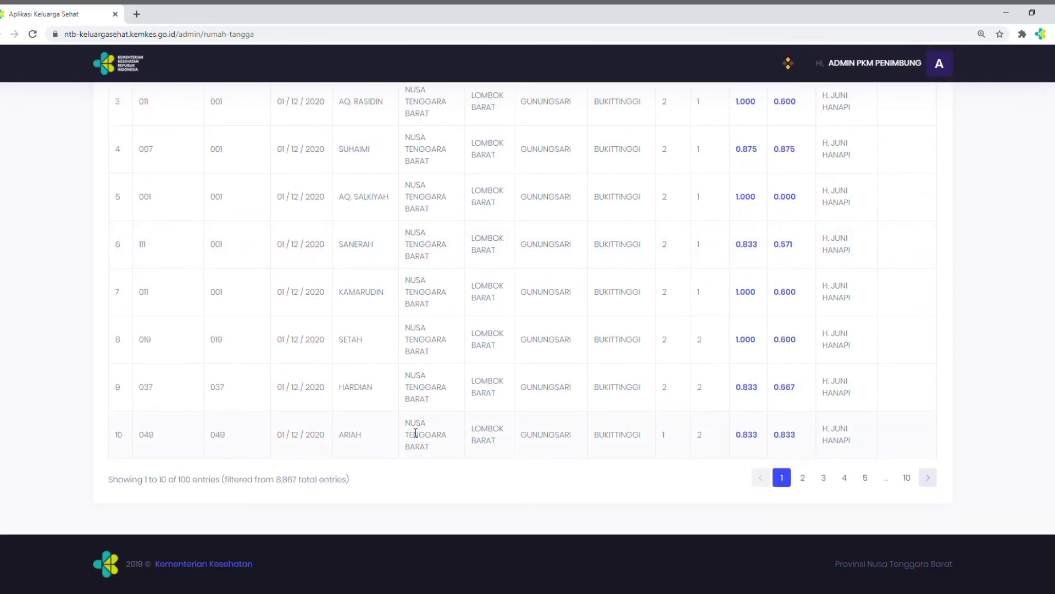
scroll(401, 441, up, 3)
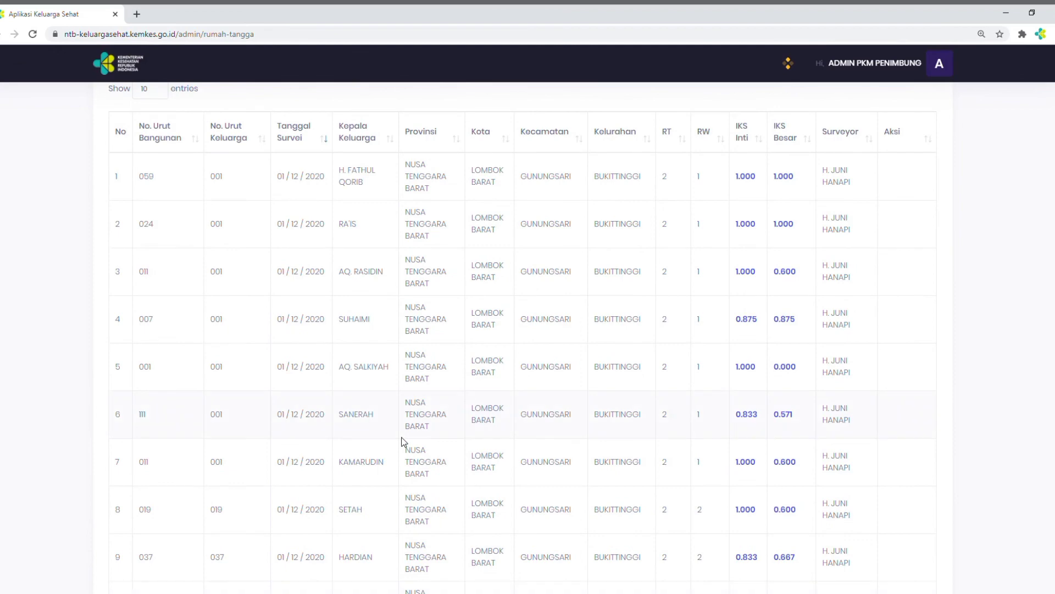
scroll(402, 441, up, 3)
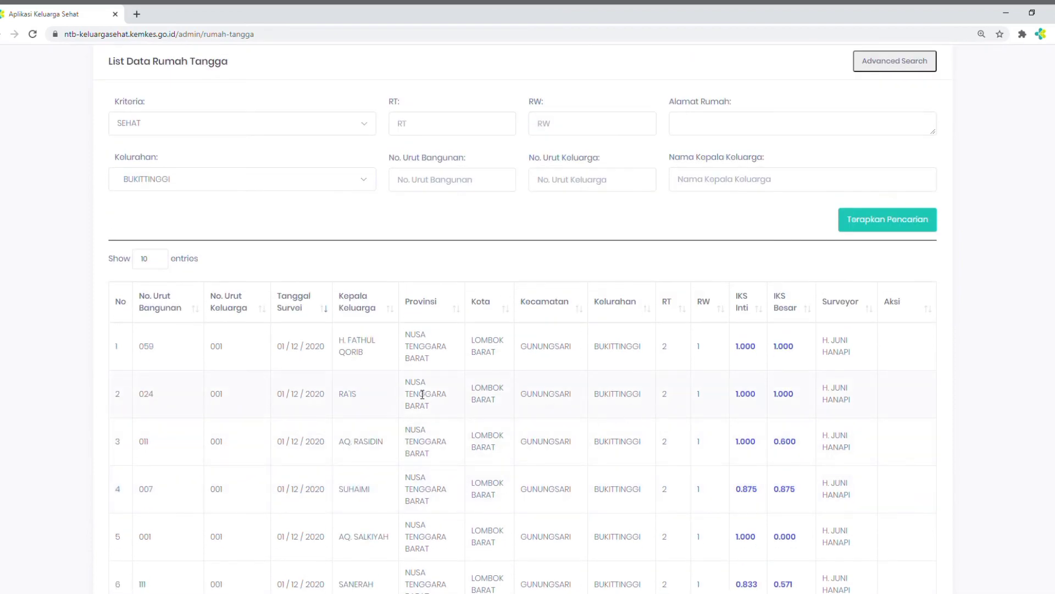
scroll(422, 394, up, 3)
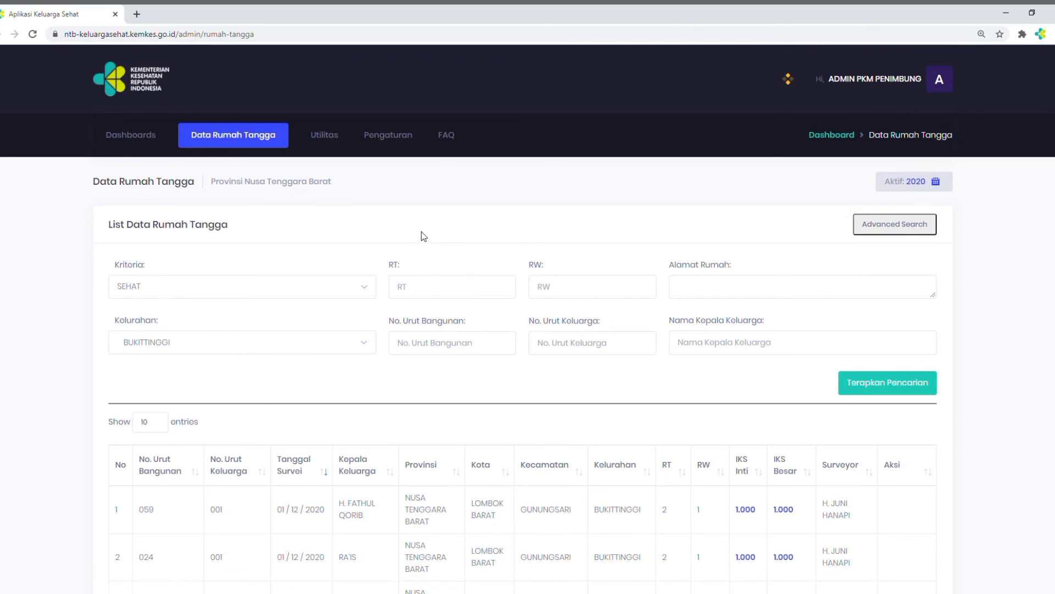
click(327, 140)
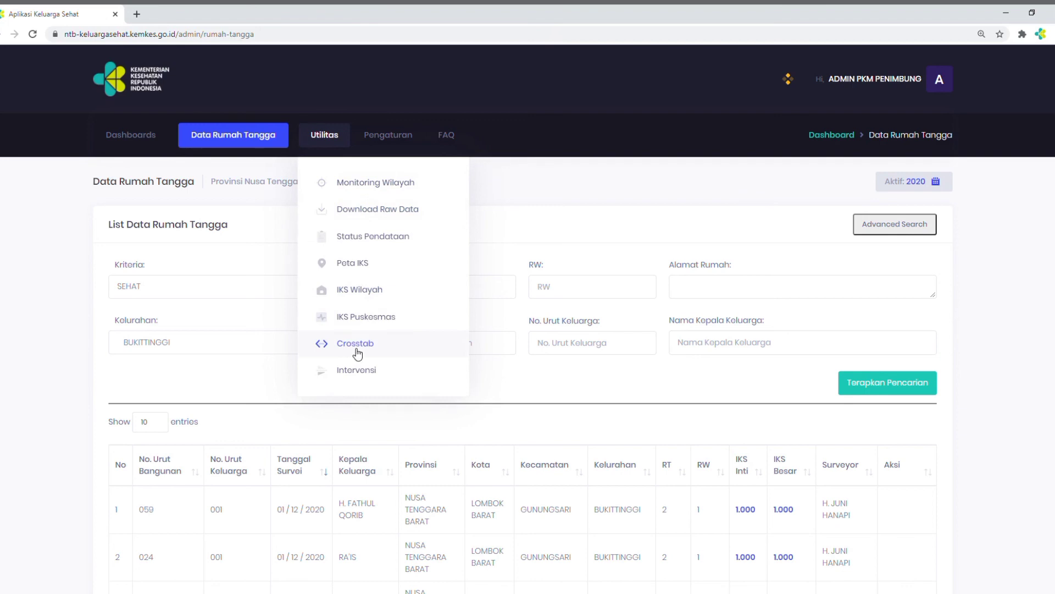
click(678, 181)
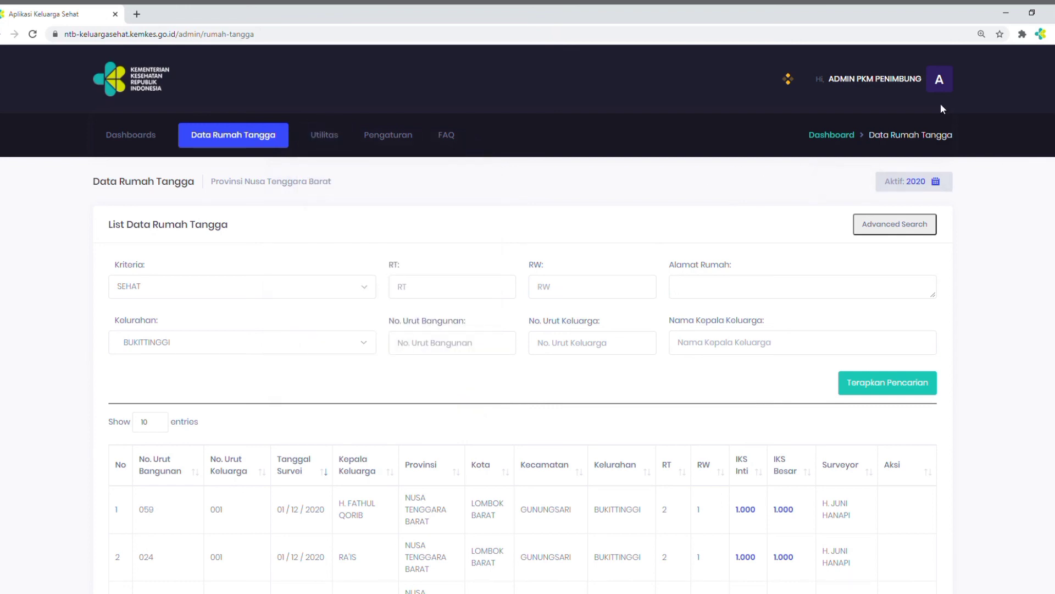
Sign out of the Puskesmas admin account
click(945, 78)
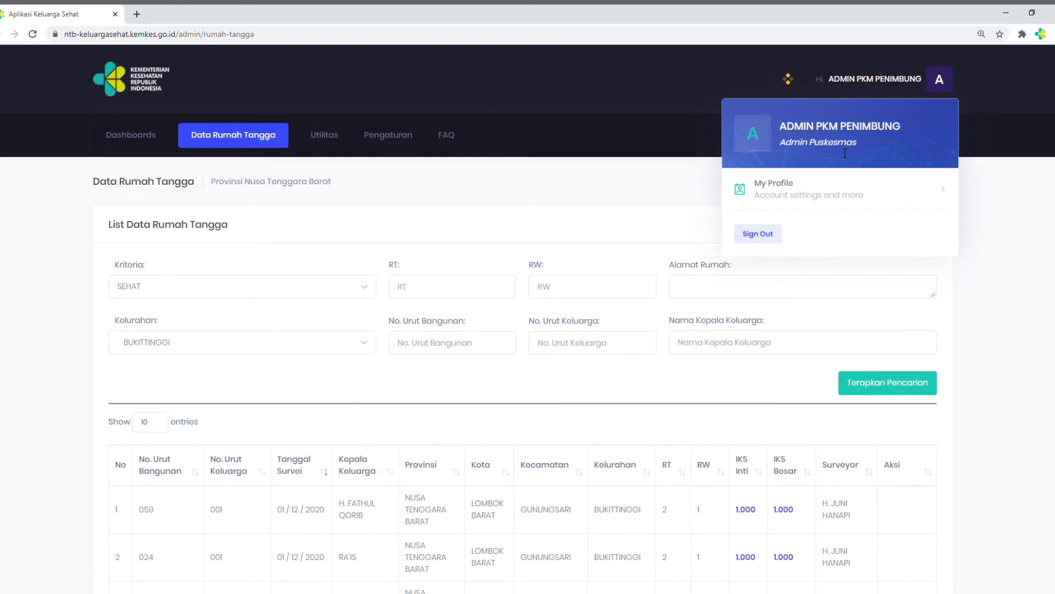
click(761, 236)
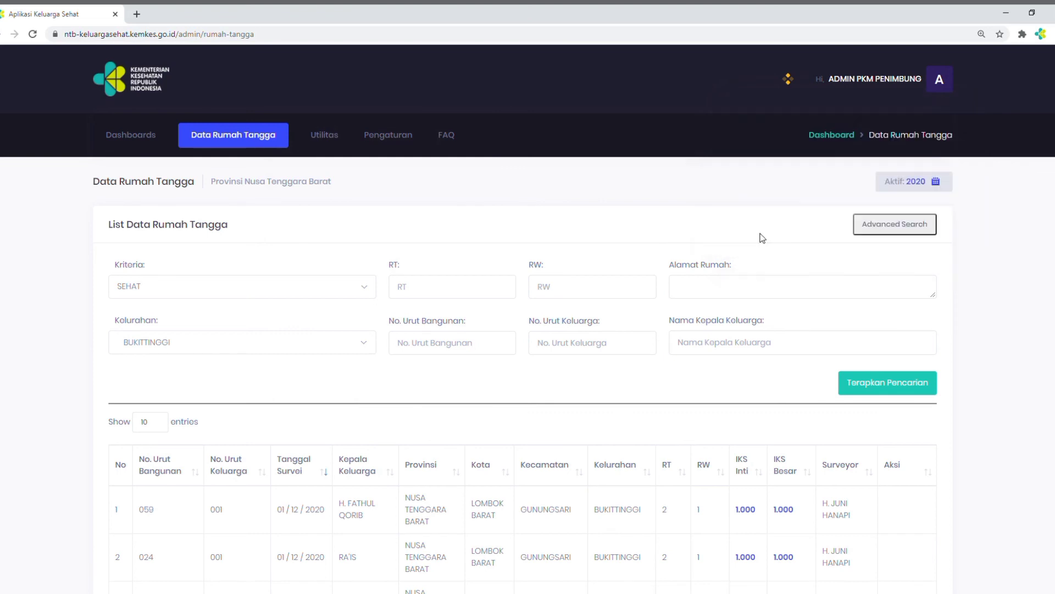